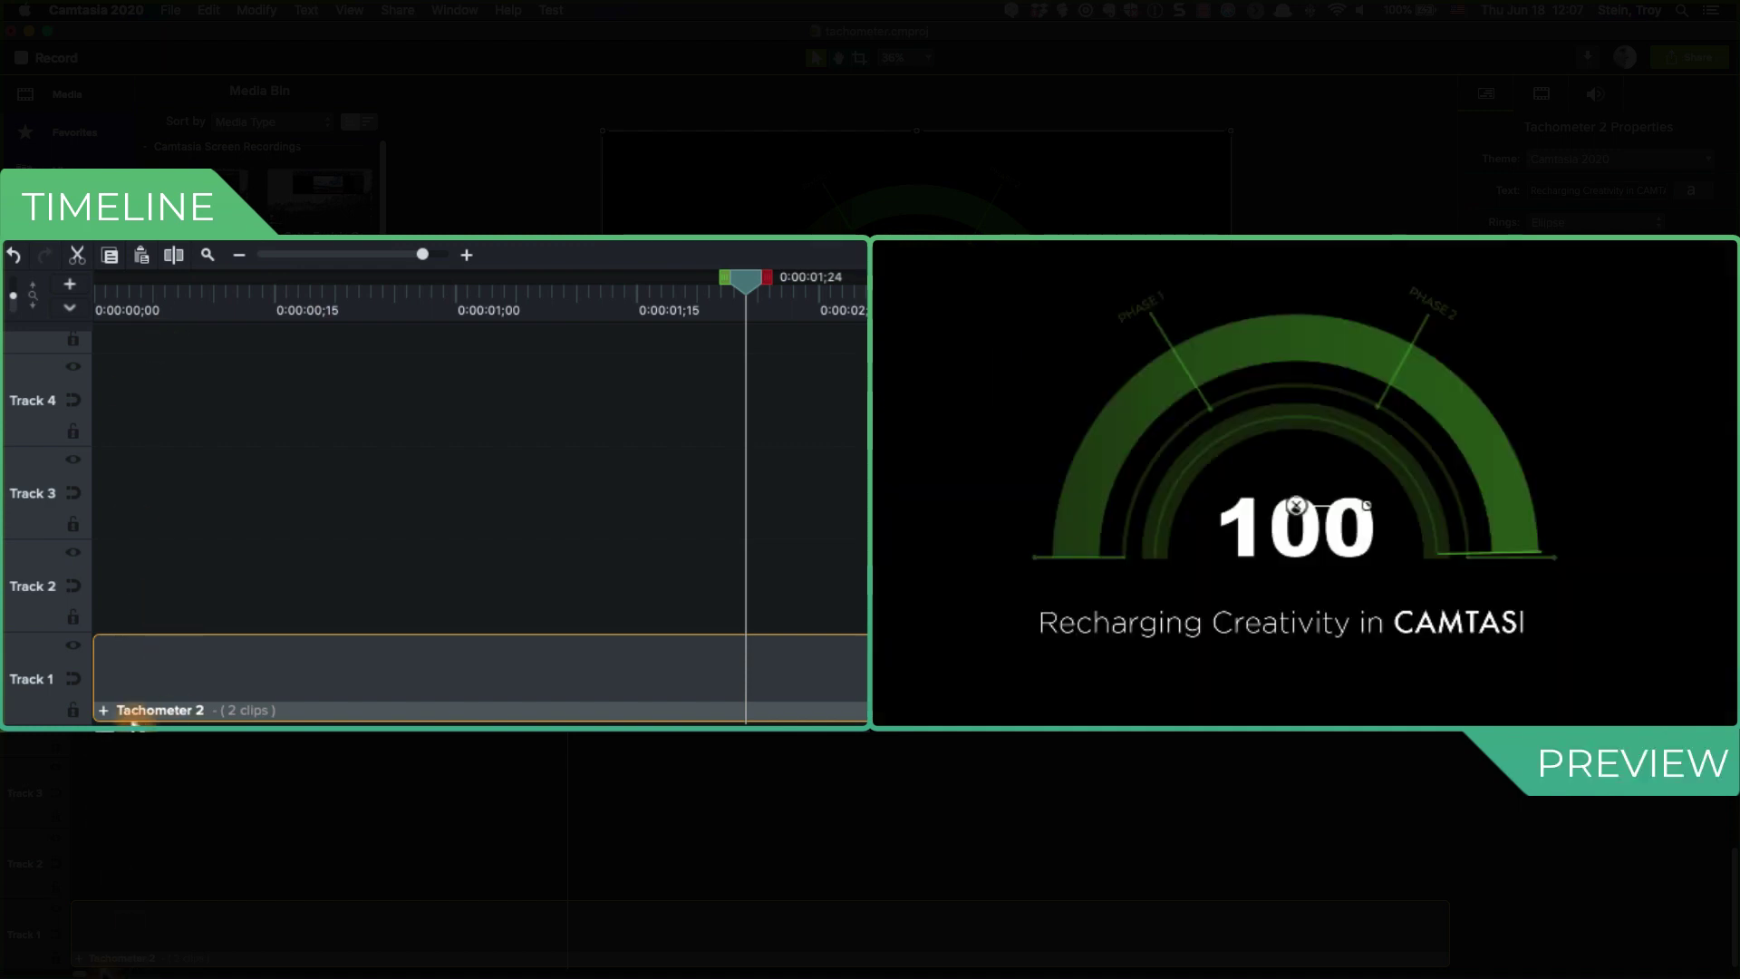
Expand the Tachometer 2 group, select its text clip, and disable caption Track 2.
click(103, 711)
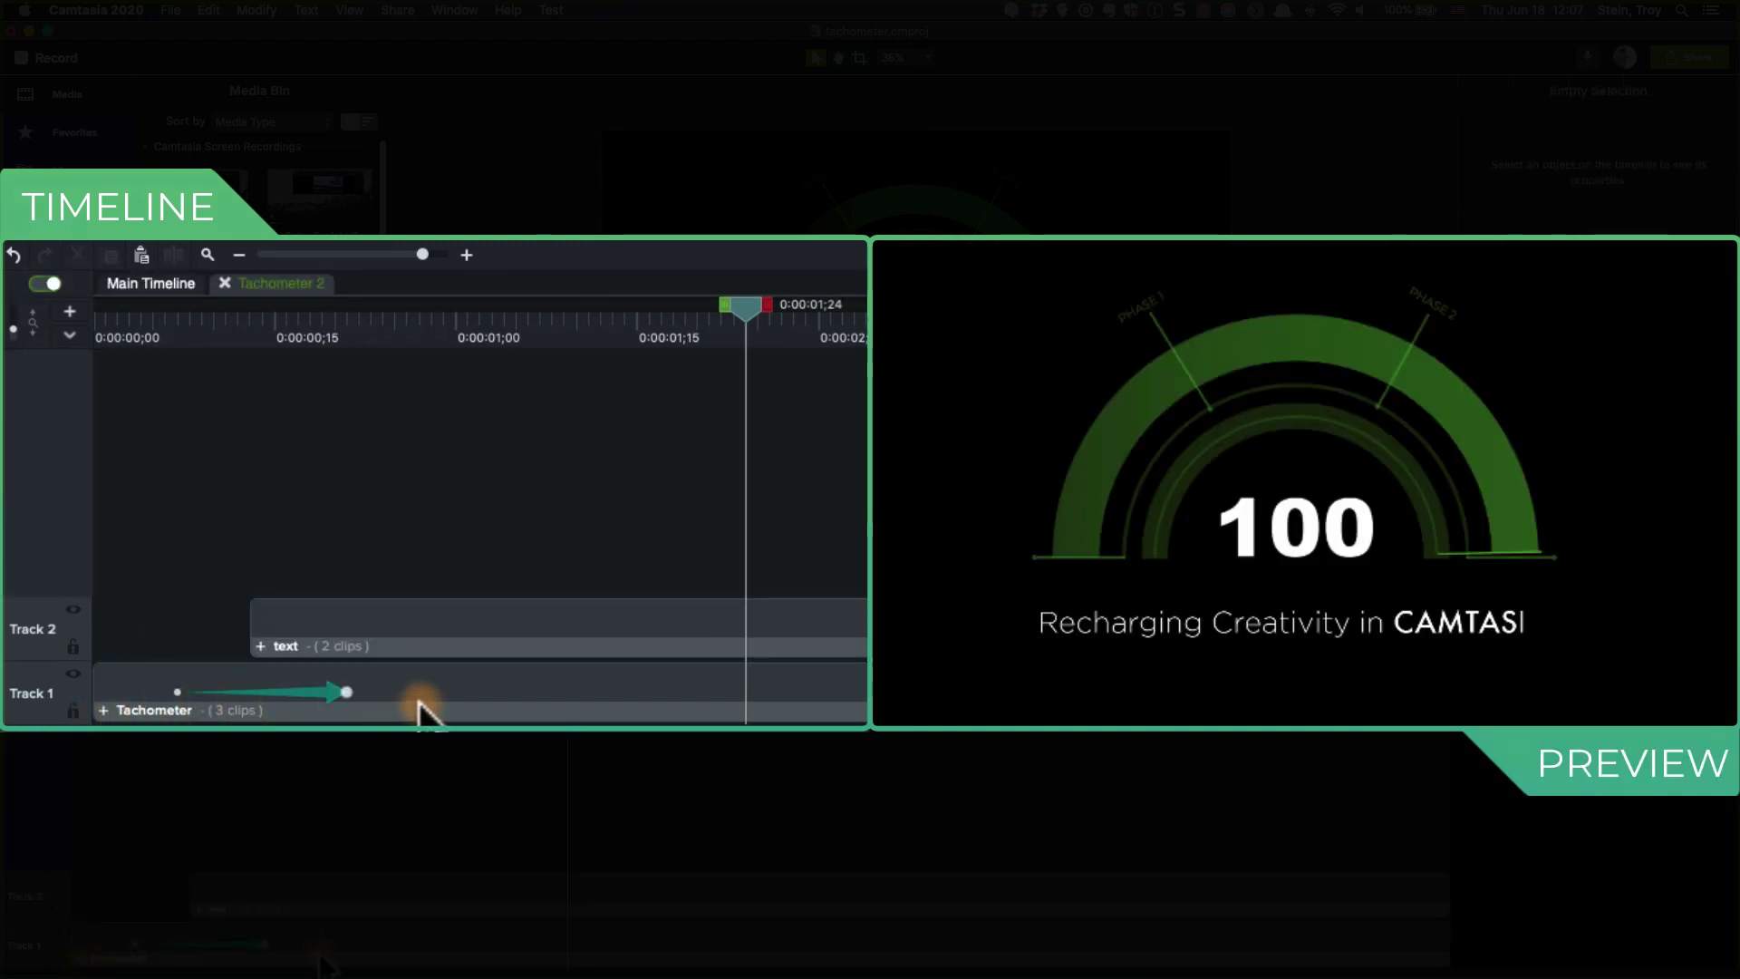
click(450, 641)
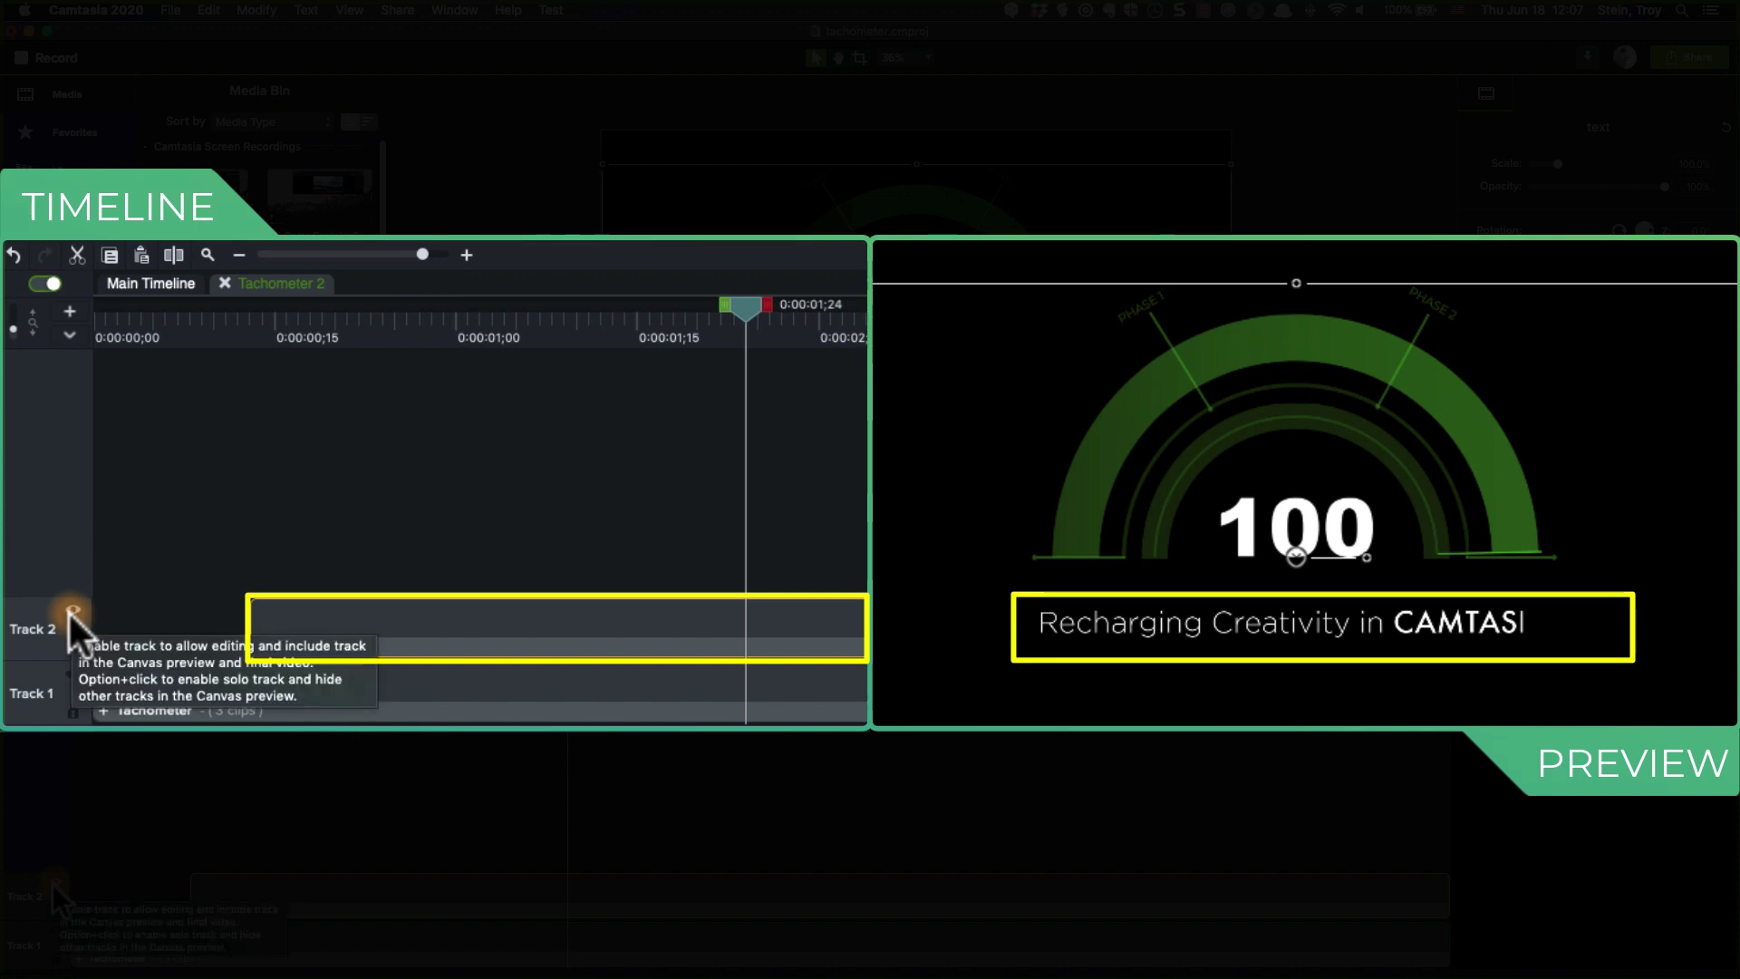
click(71, 613)
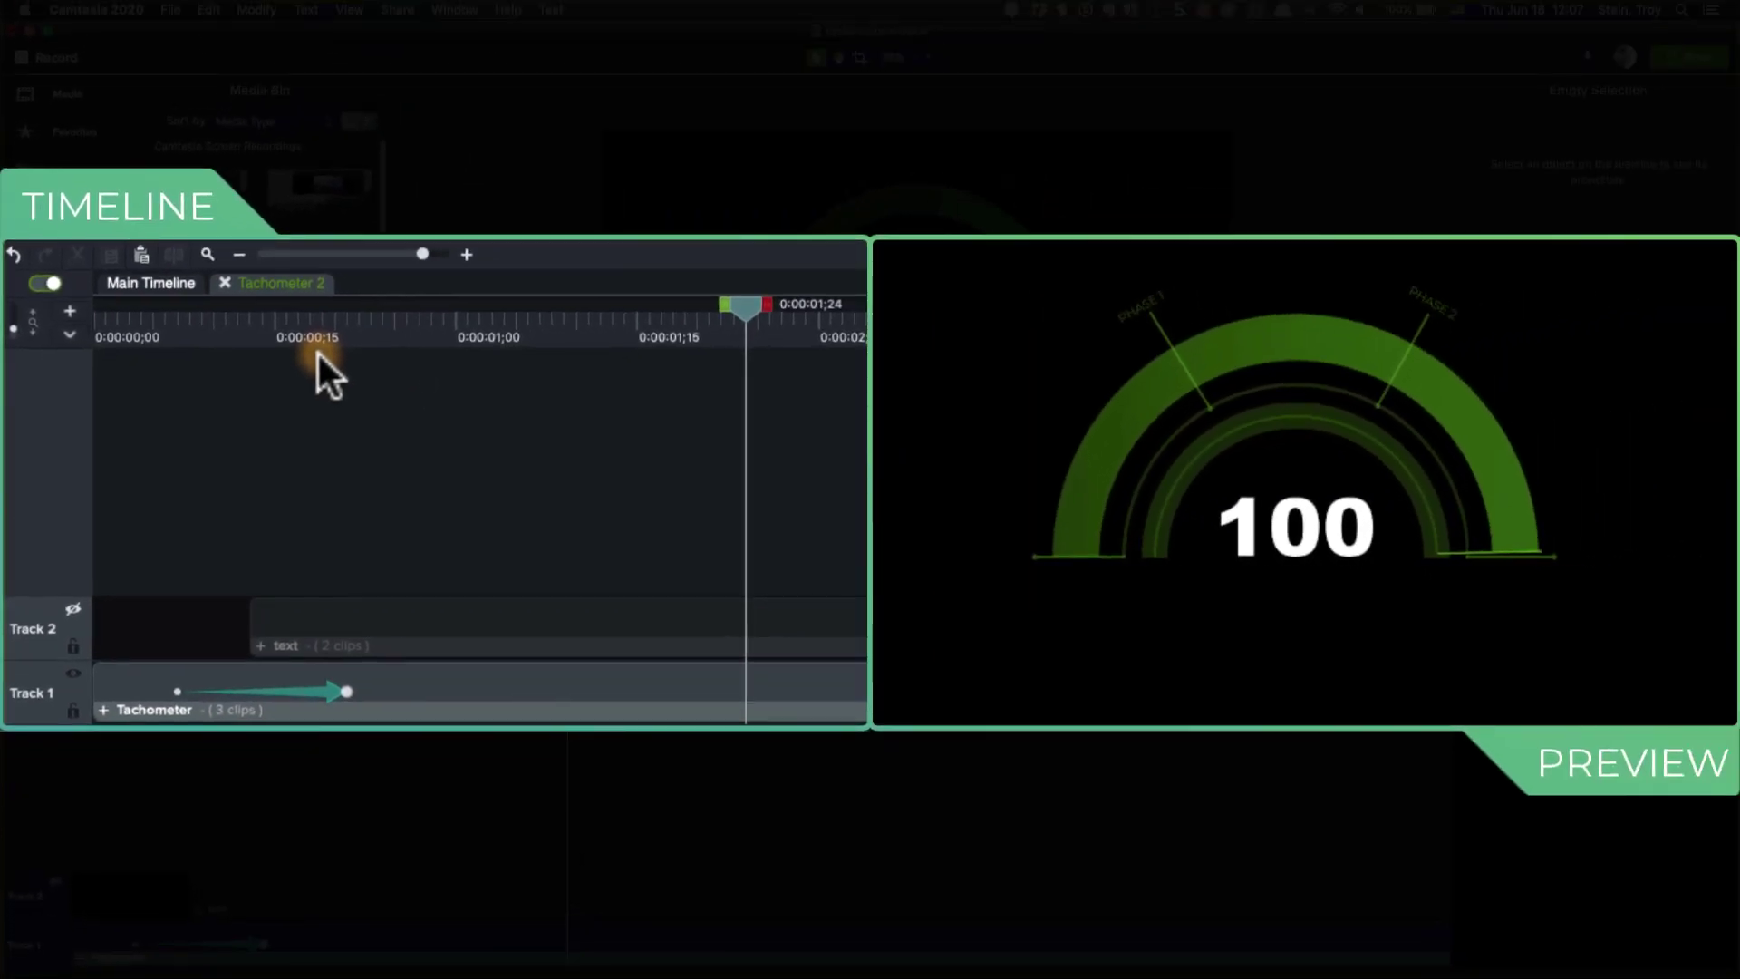
Open the nested Tachometer group, watch the count from 0 to 100, then disable Track 3 (Count up to 100).
drag(300, 331, 504, 349)
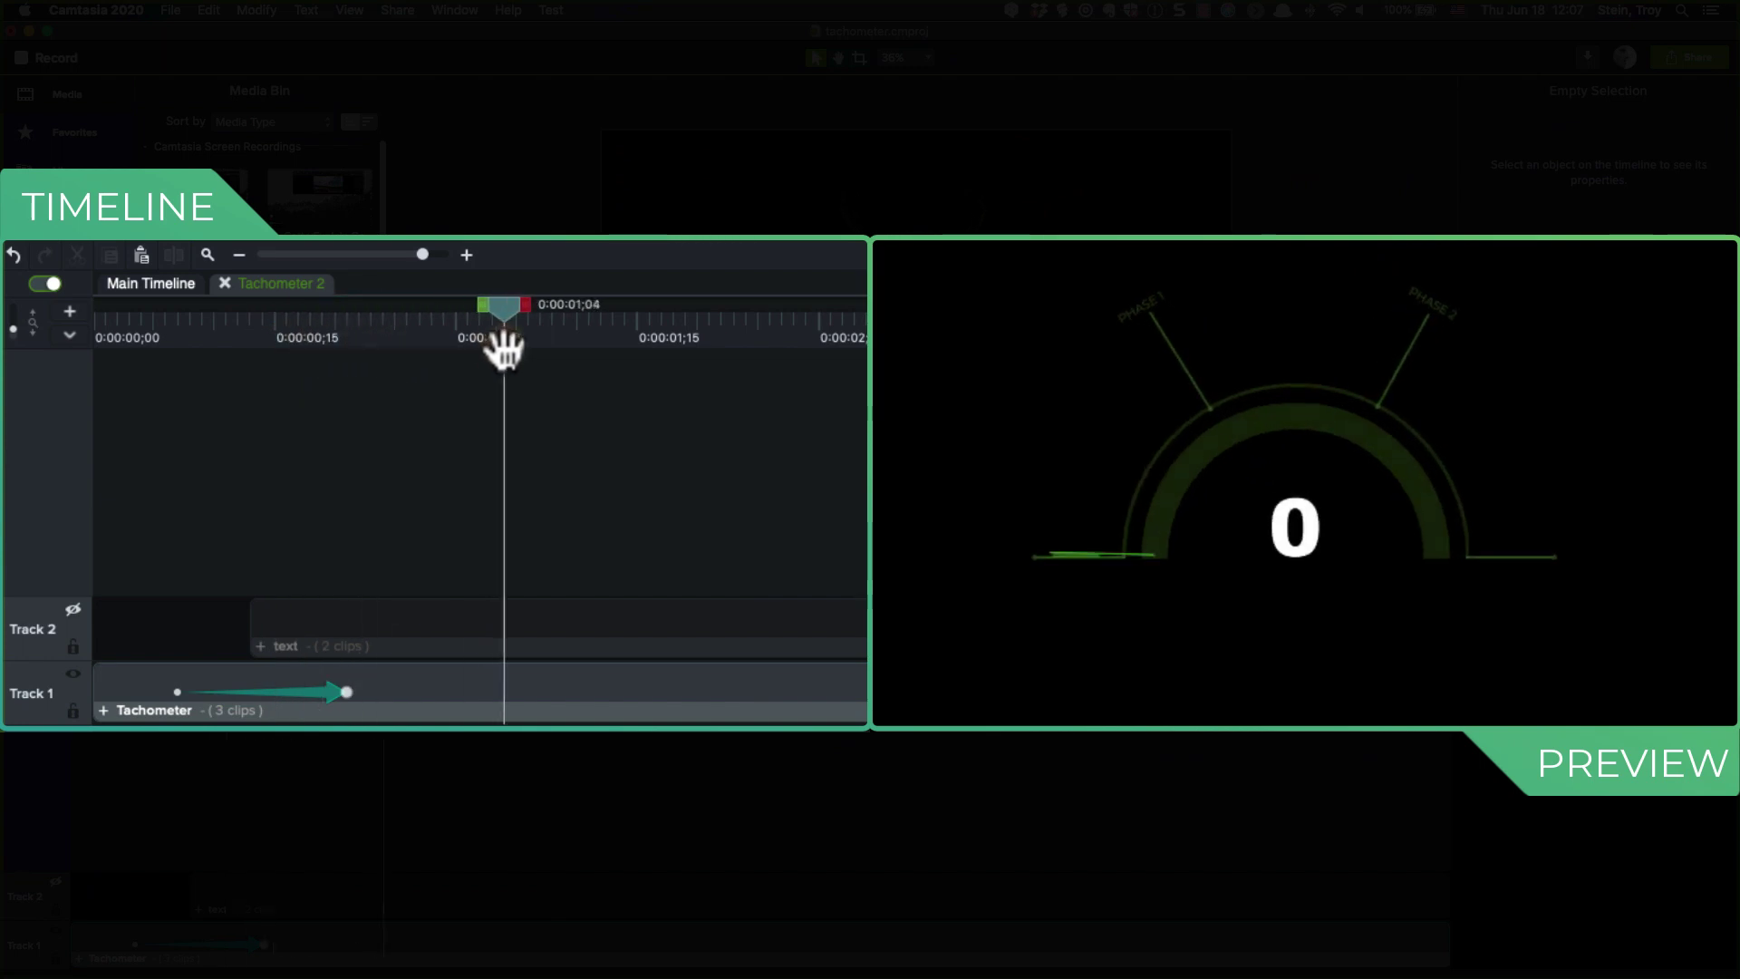
click(104, 710)
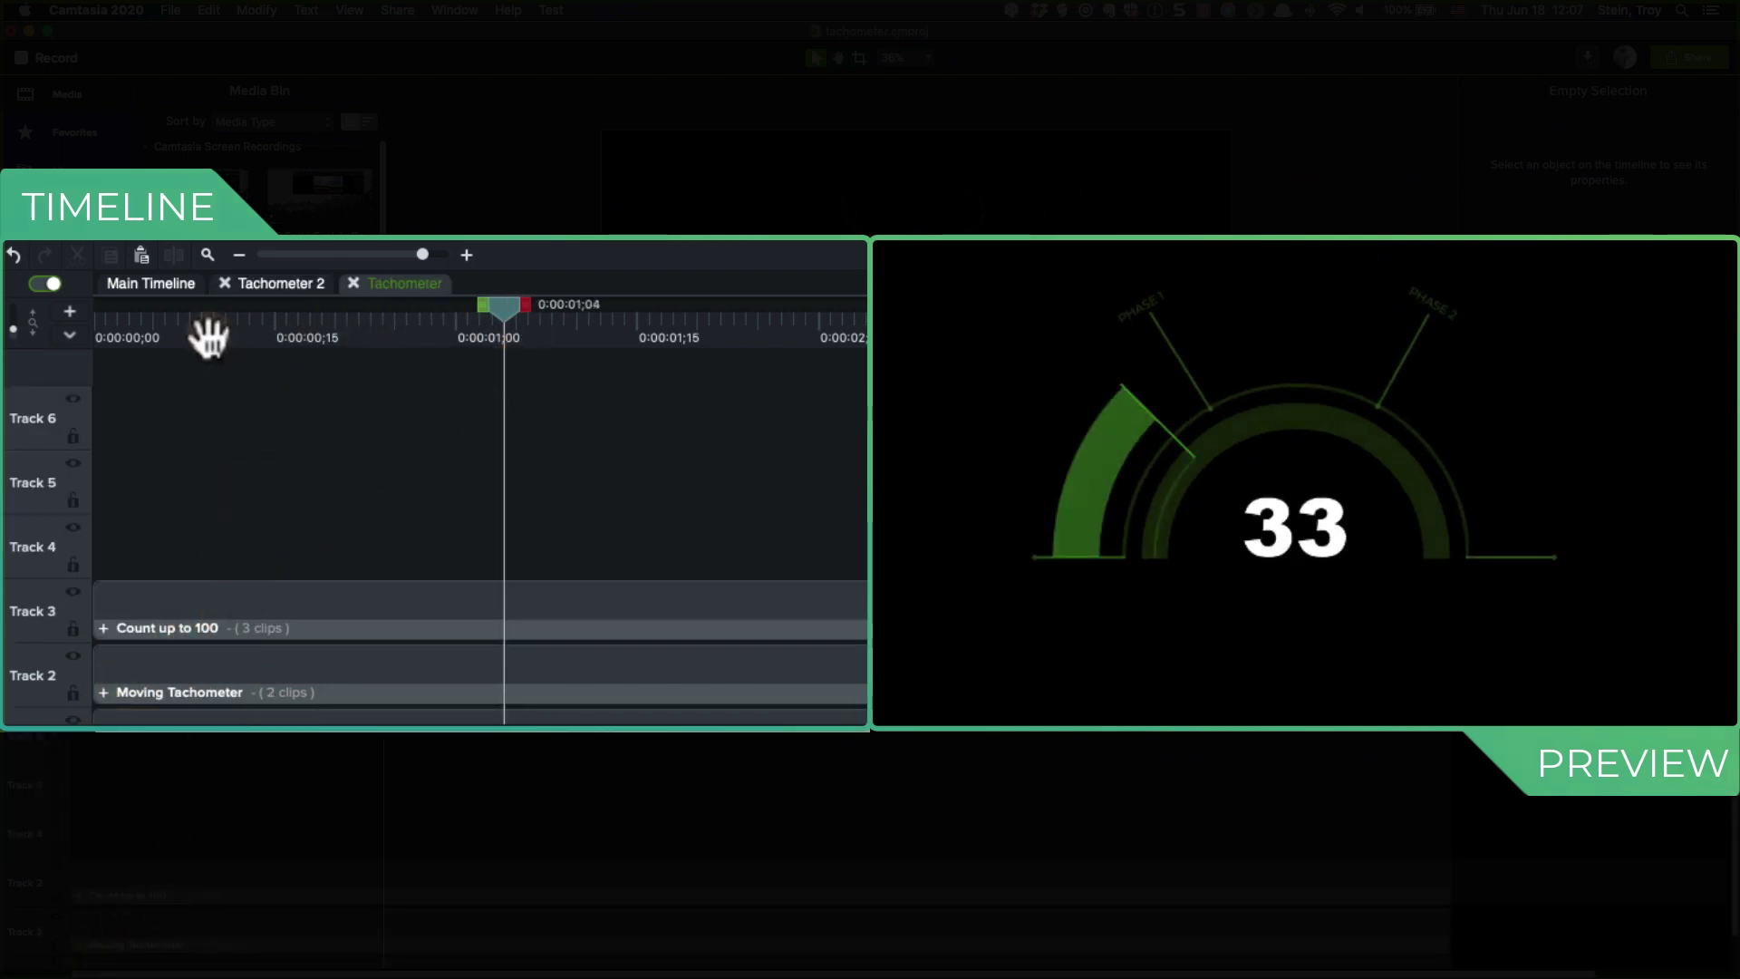
drag(209, 335, 857, 349)
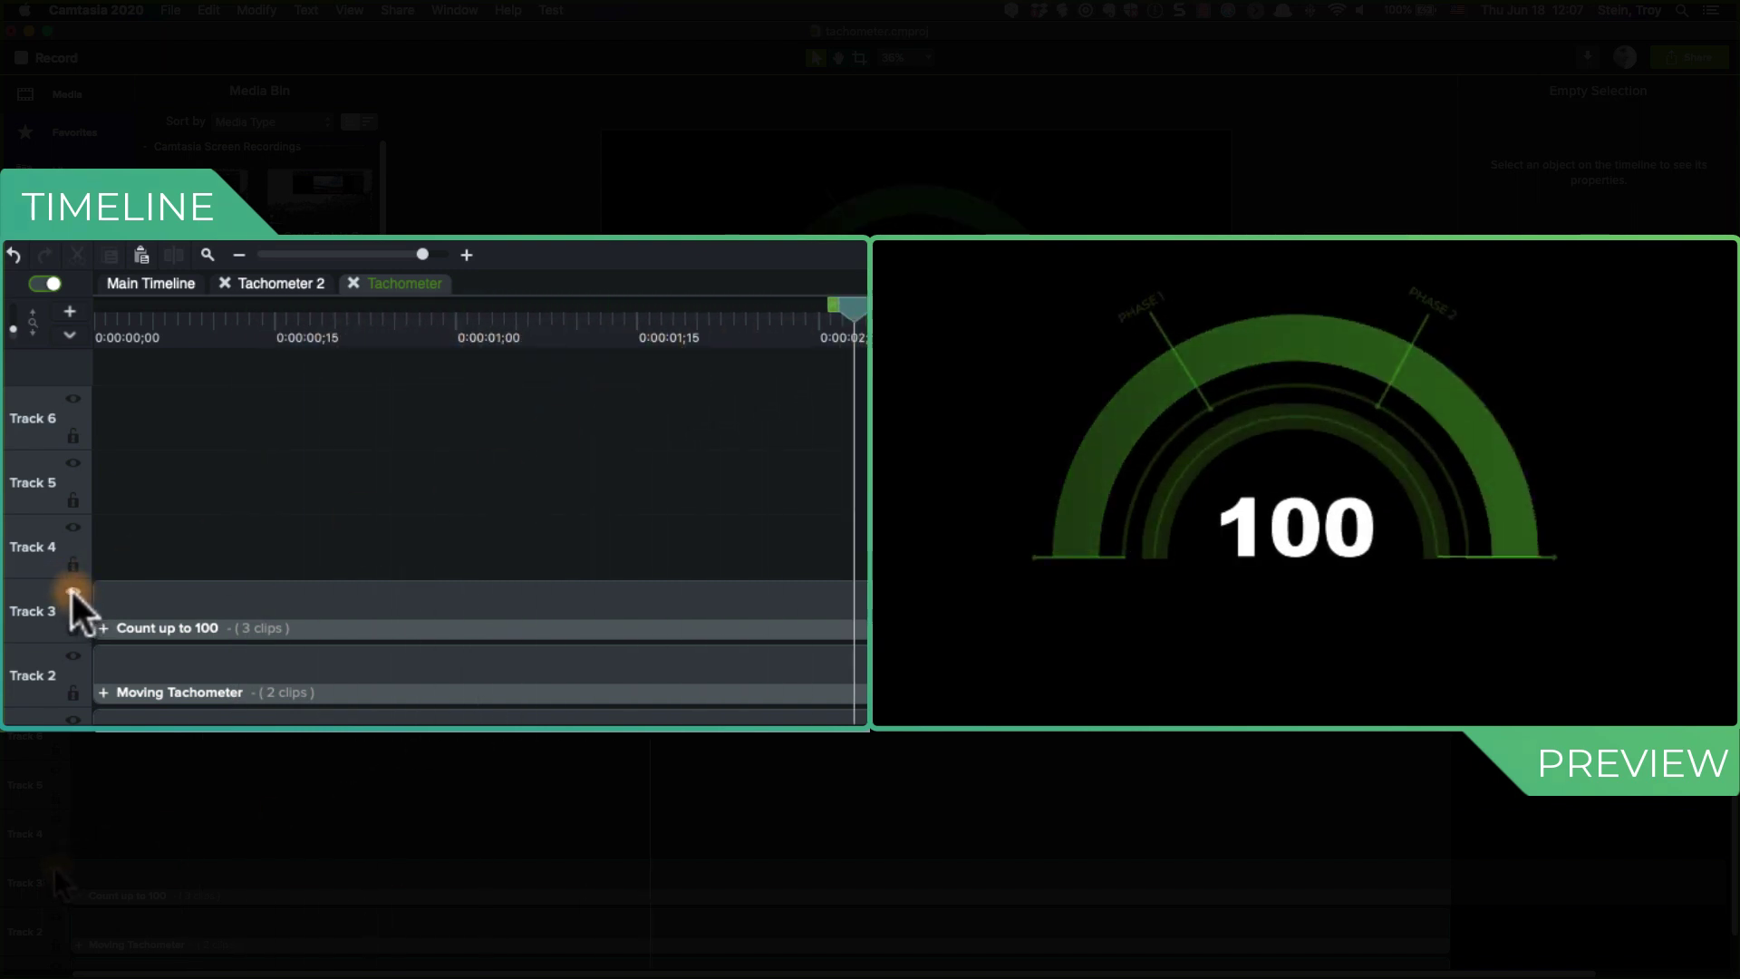
click(111, 875)
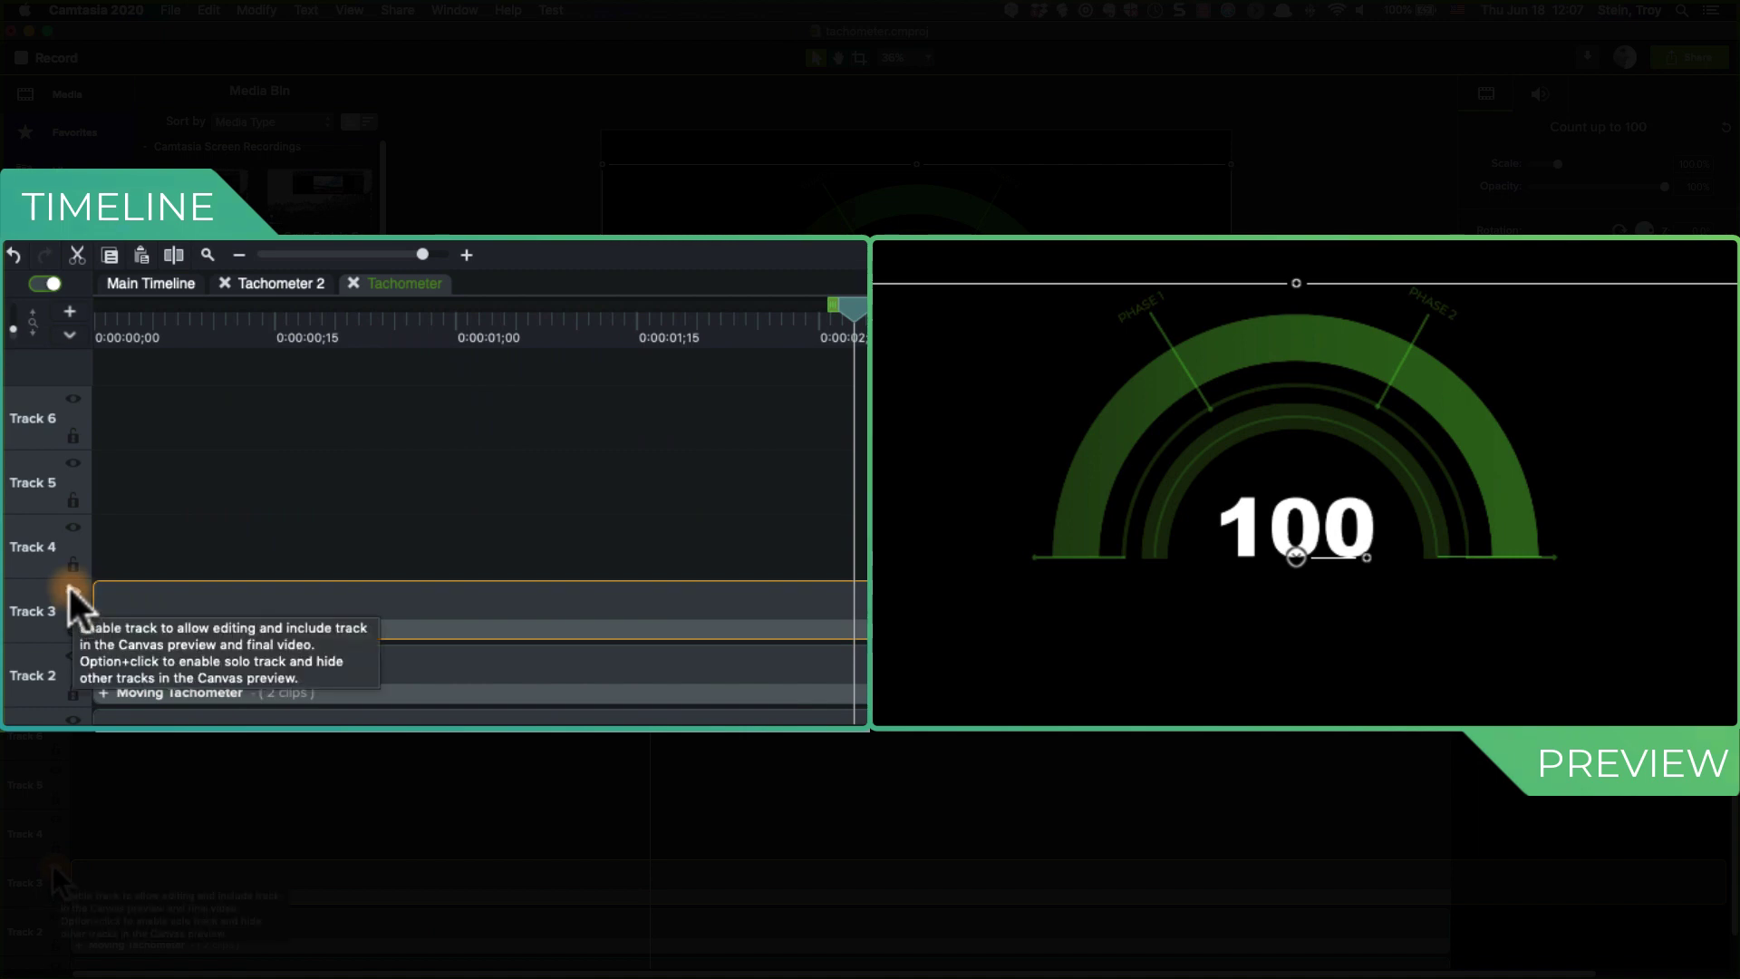
click(72, 592)
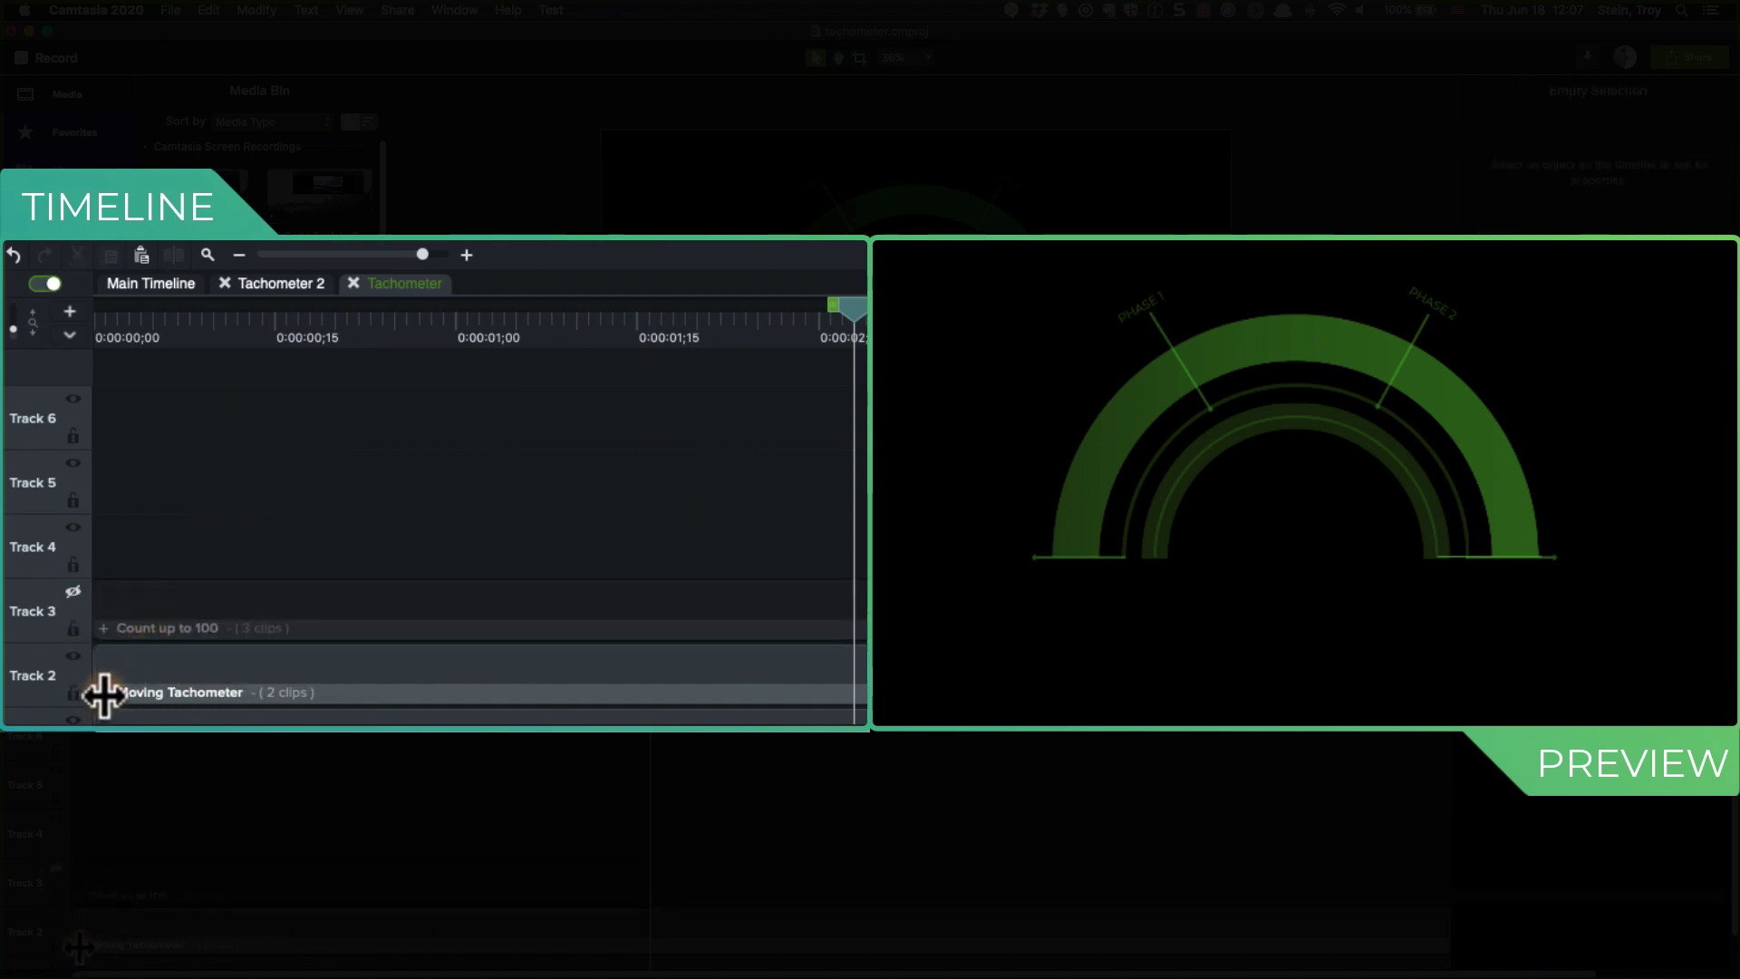
Expand Moving Tachometer and select its Moving outer band and needle group, previewing around 1;06–1;10.
drag(188, 338, 616, 309)
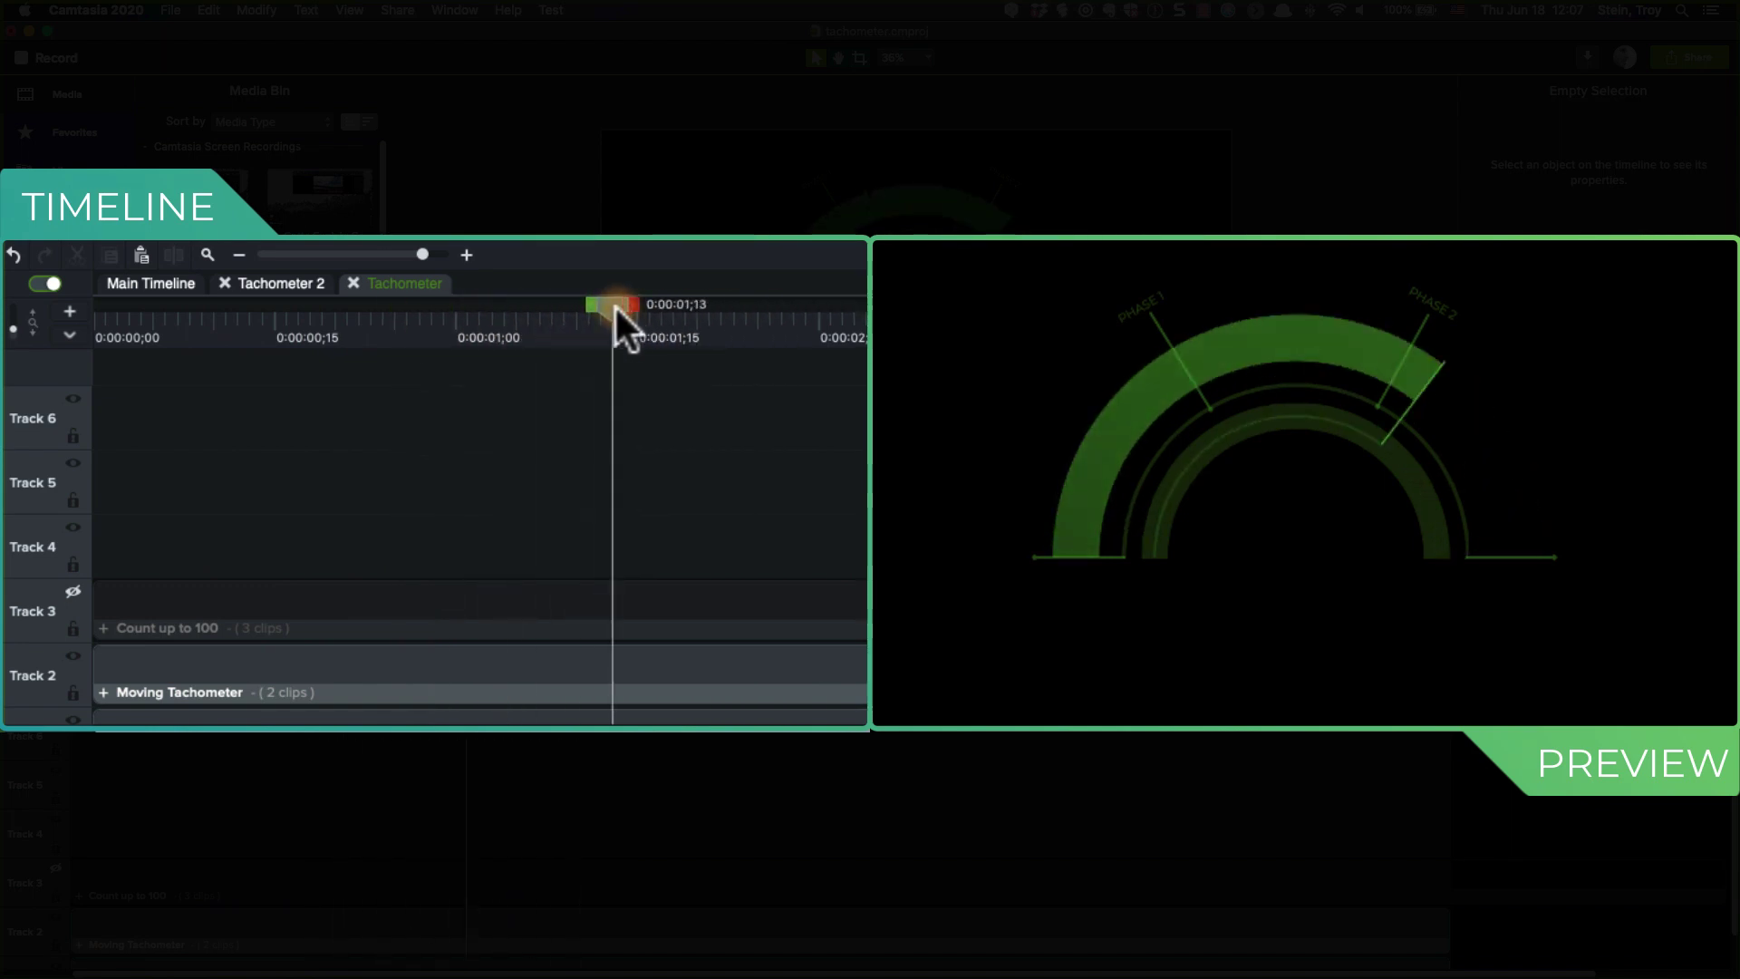
click(104, 692)
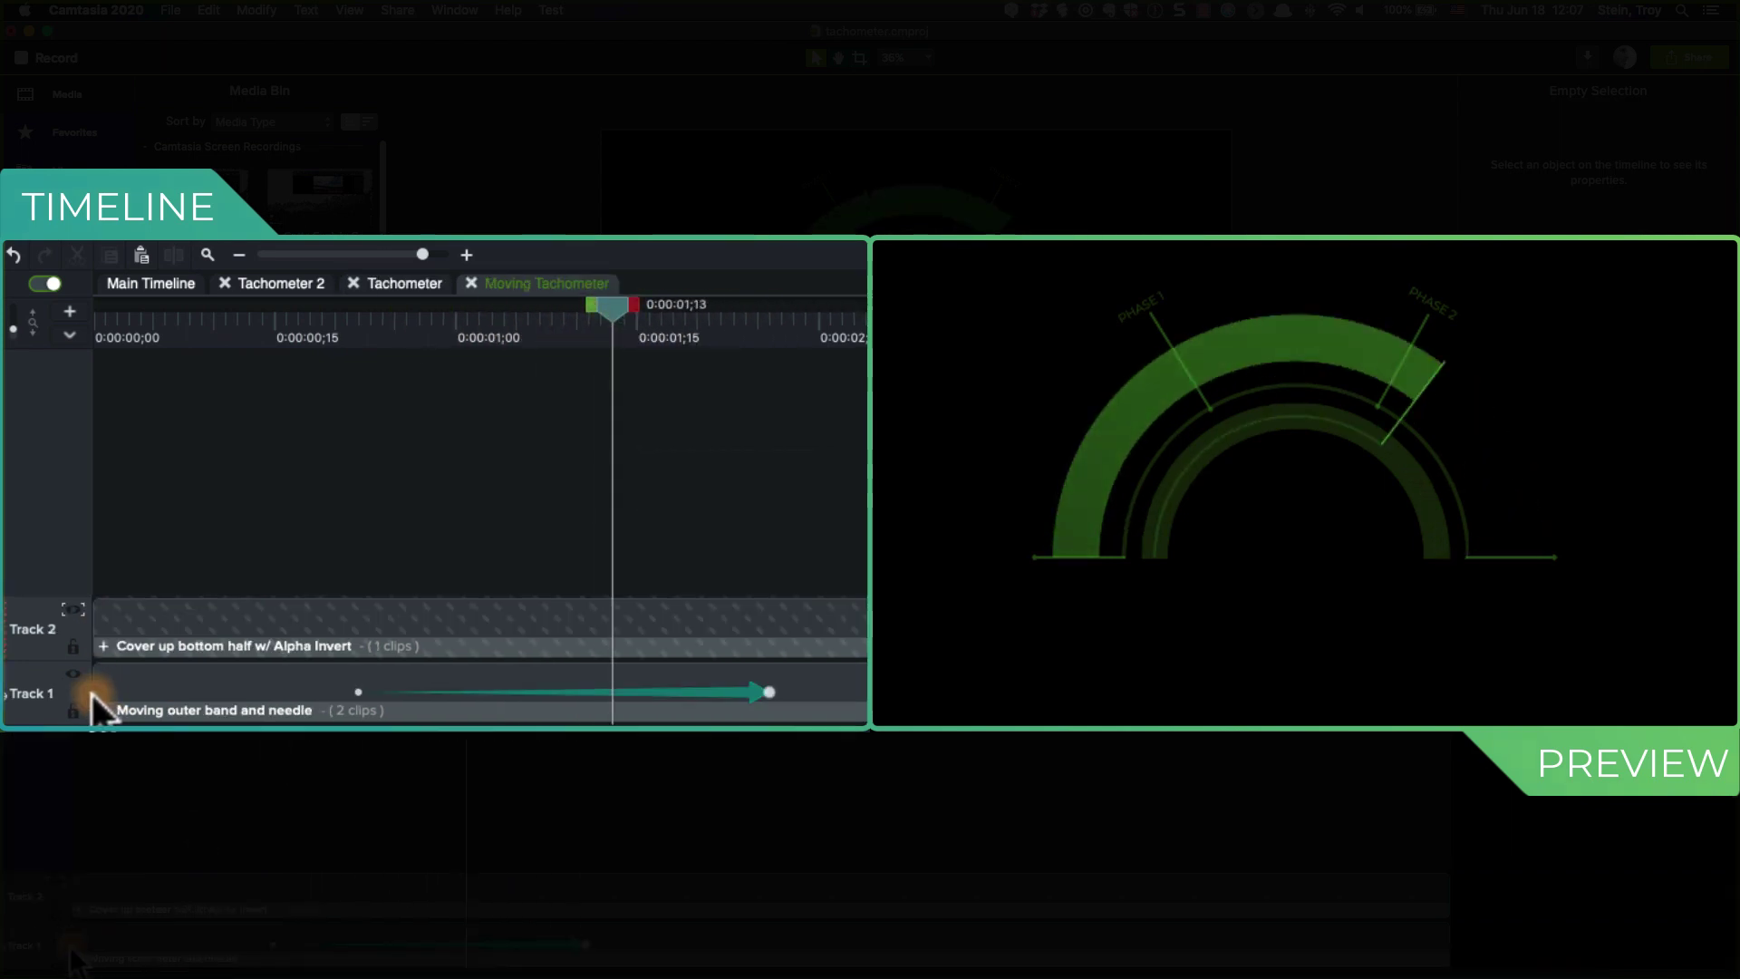
click(203, 691)
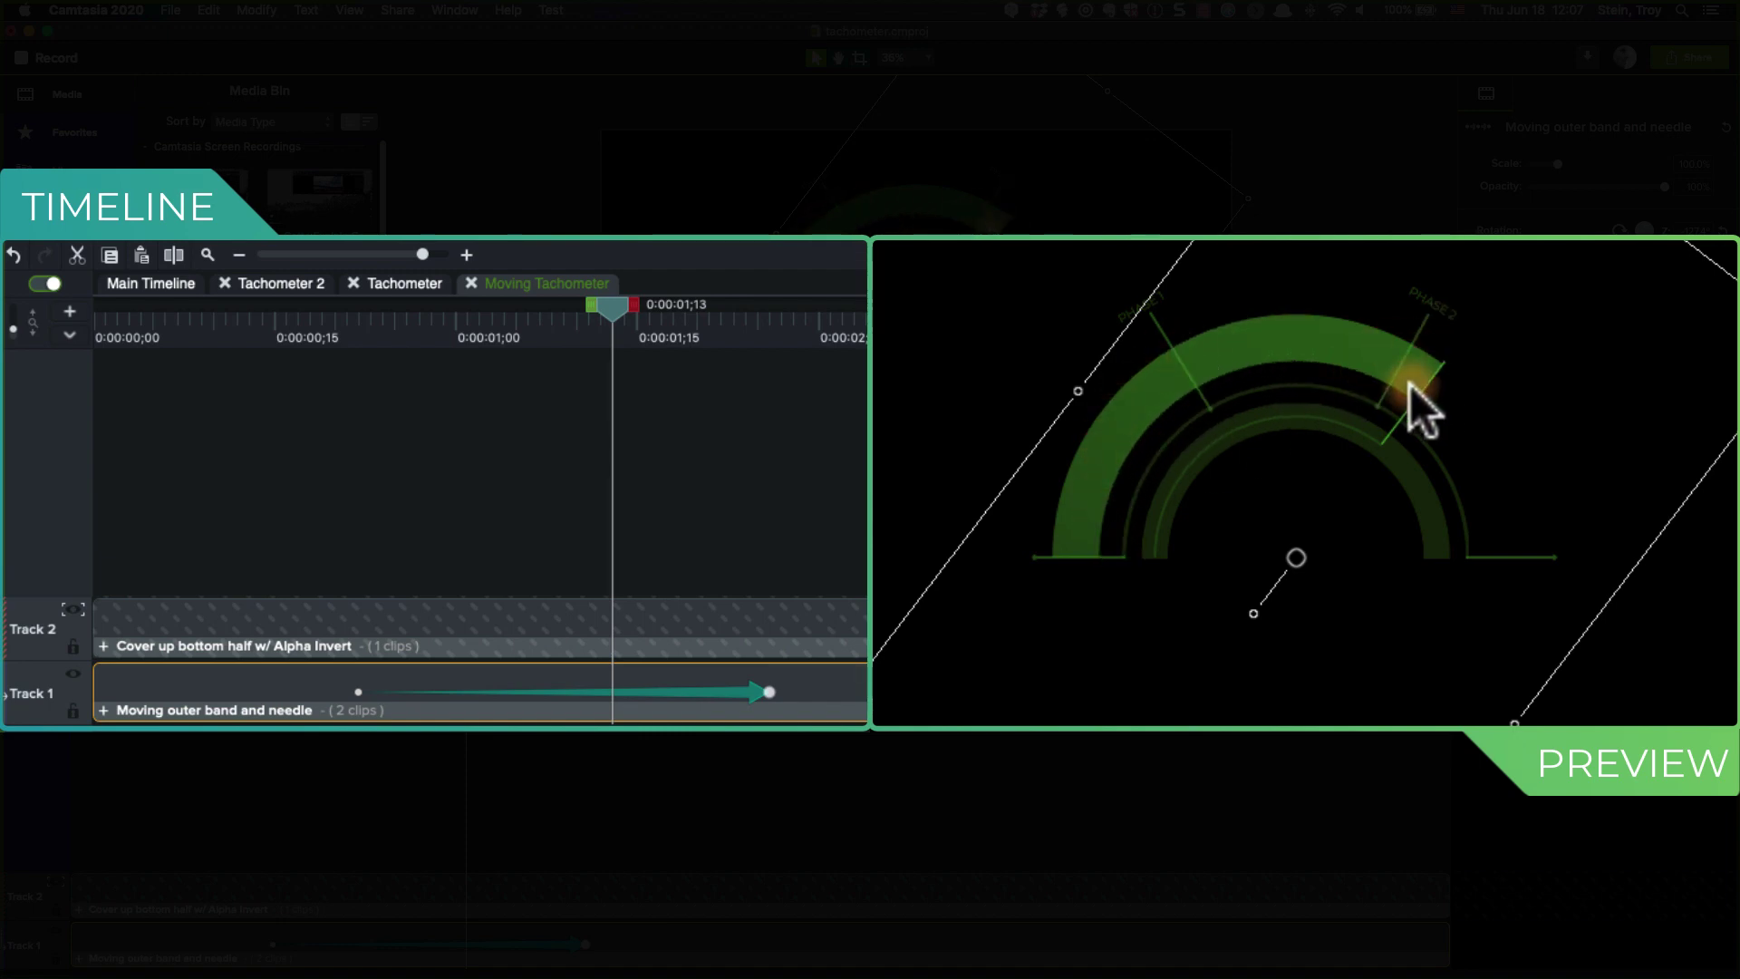
drag(613, 308, 553, 308)
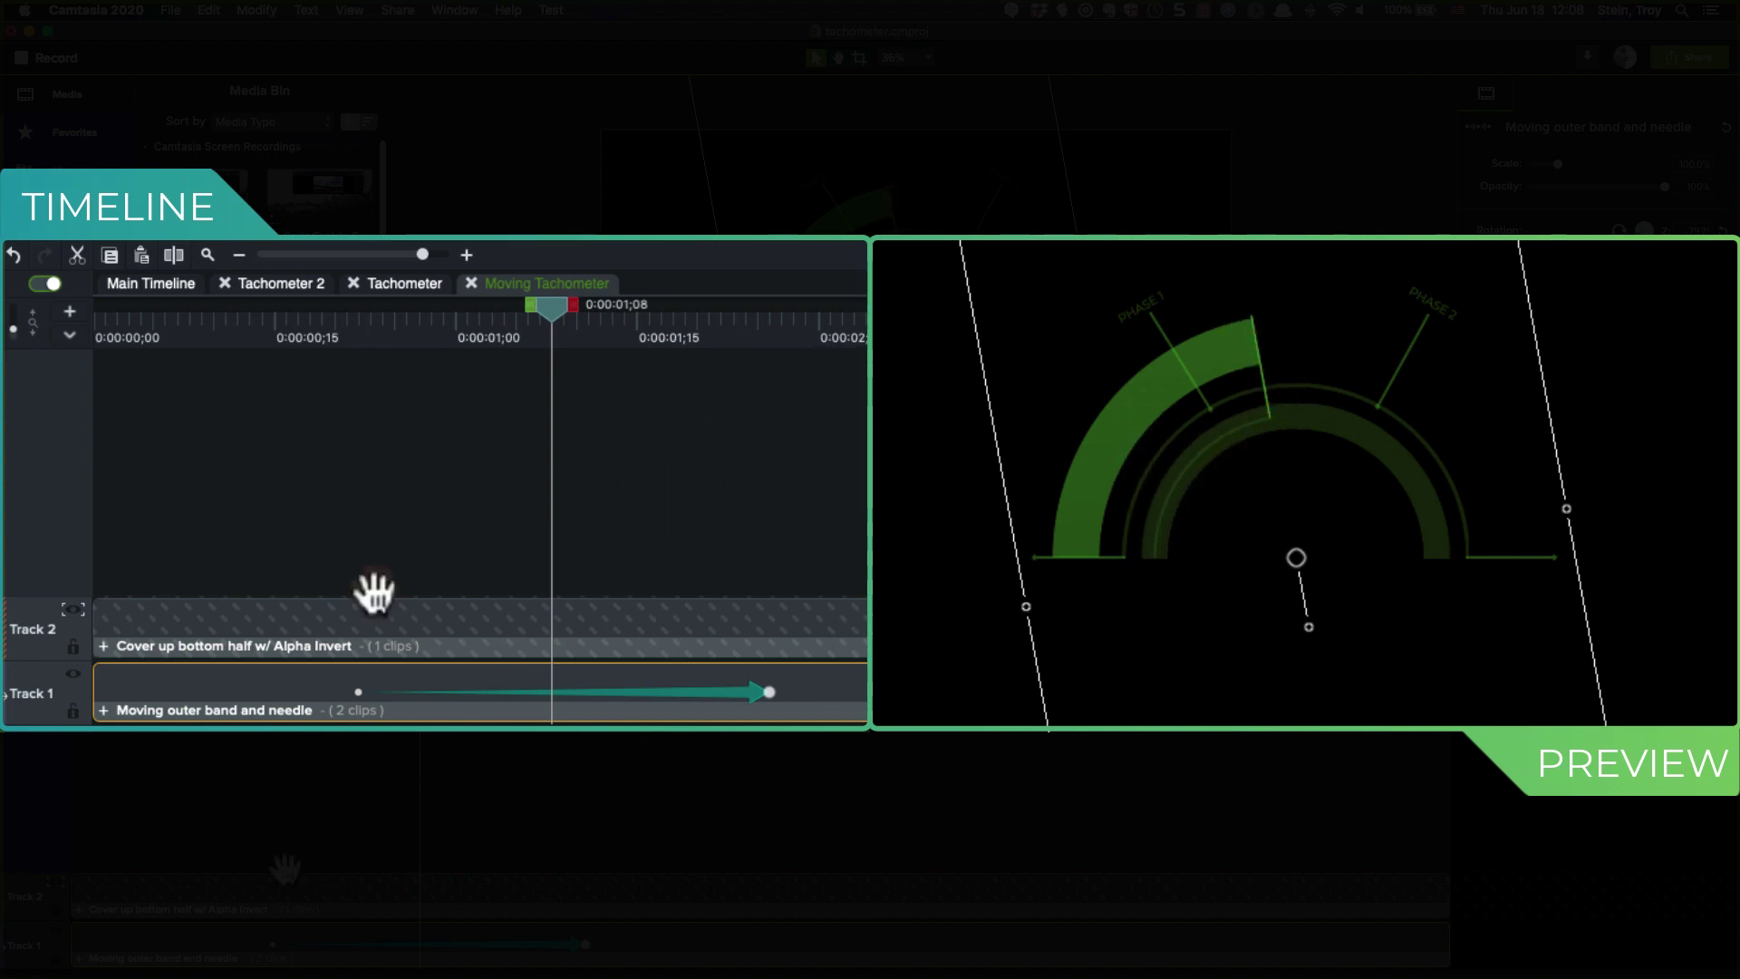
click(70, 609)
click(100, 588)
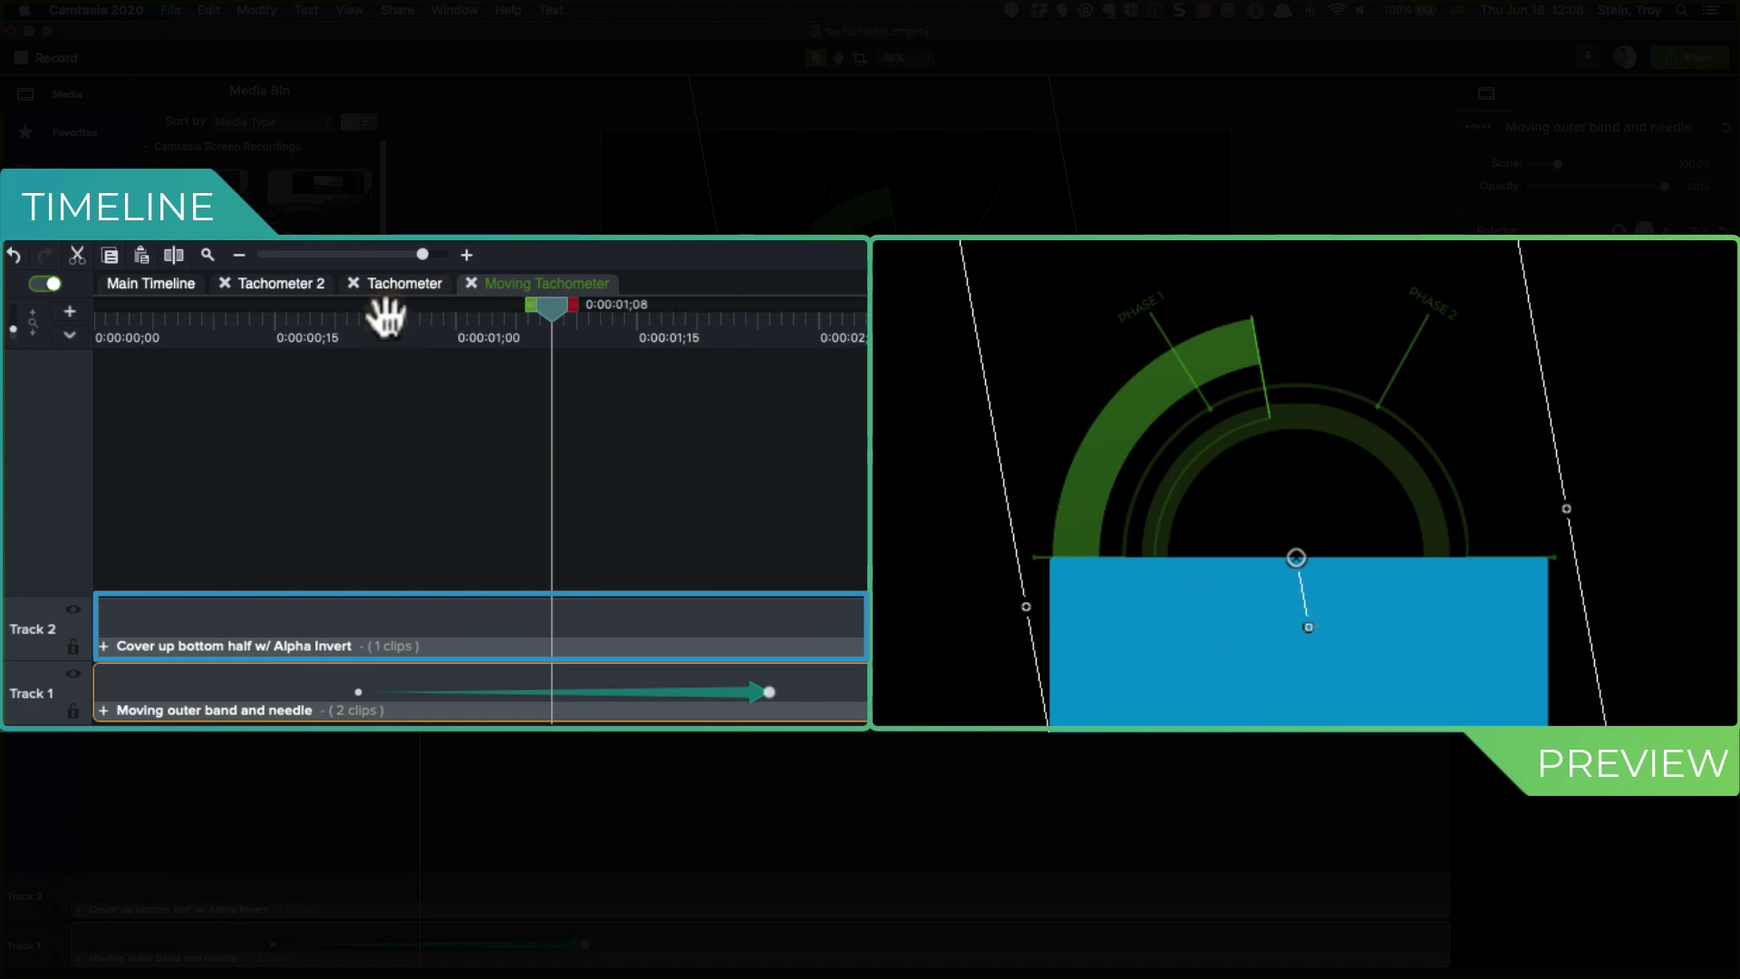
drag(376, 319, 793, 311)
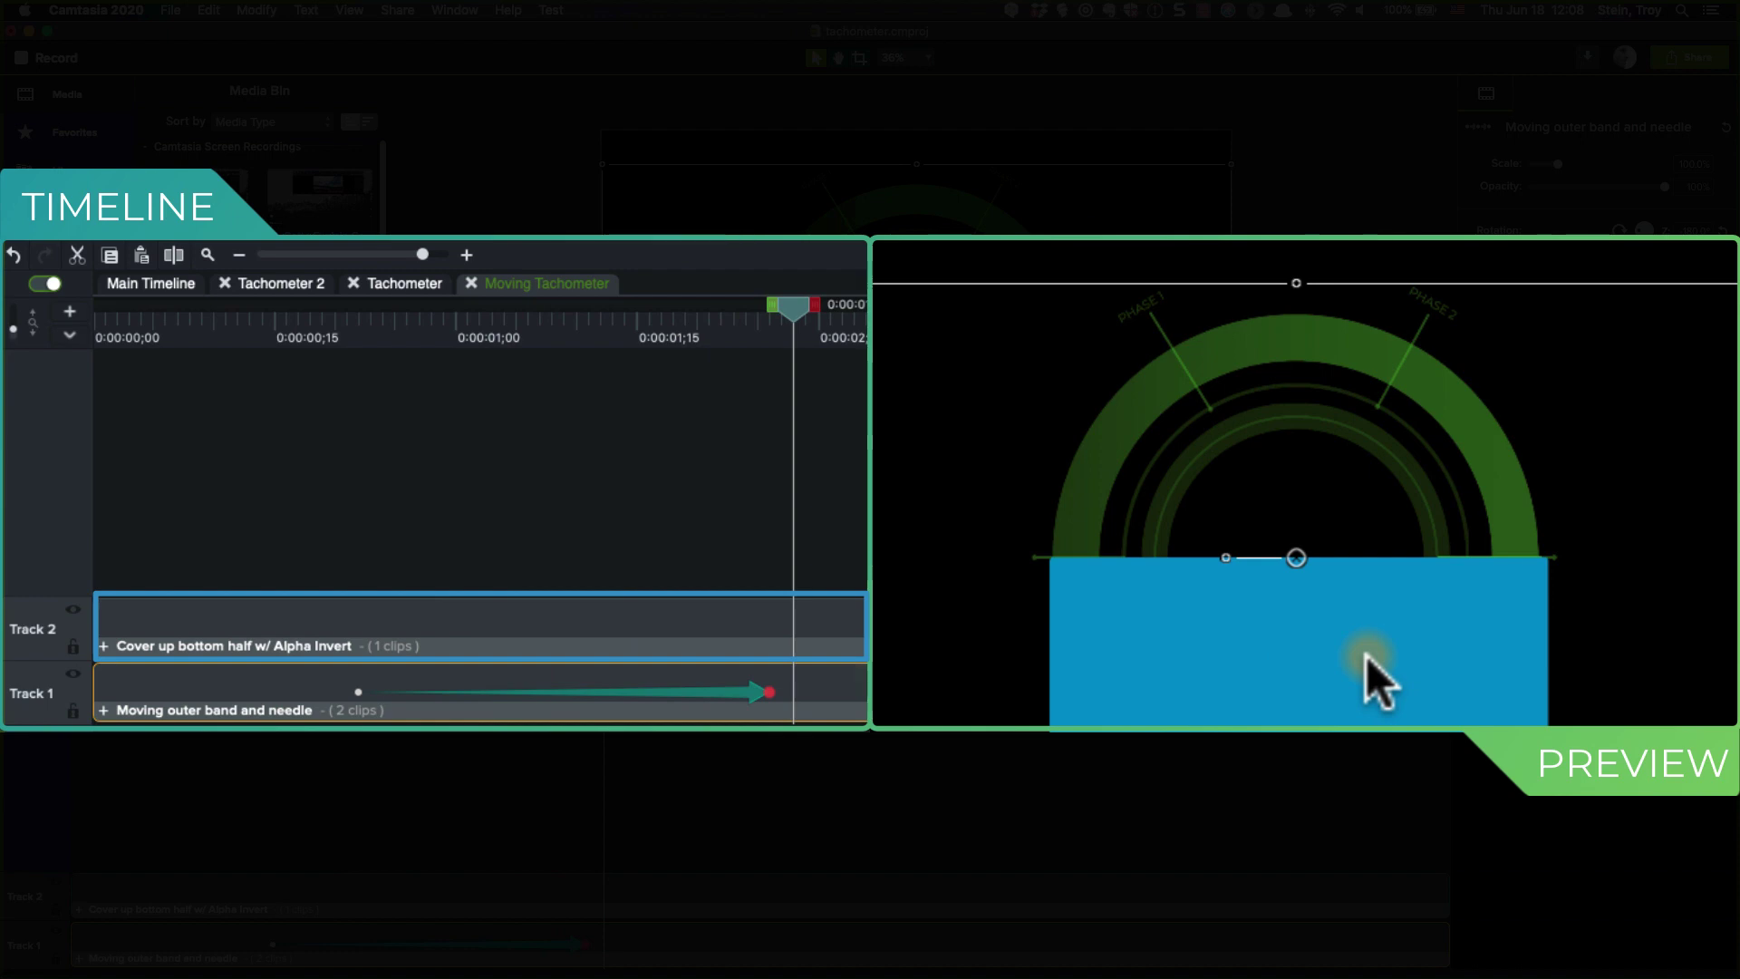
click(74, 623)
click(70, 607)
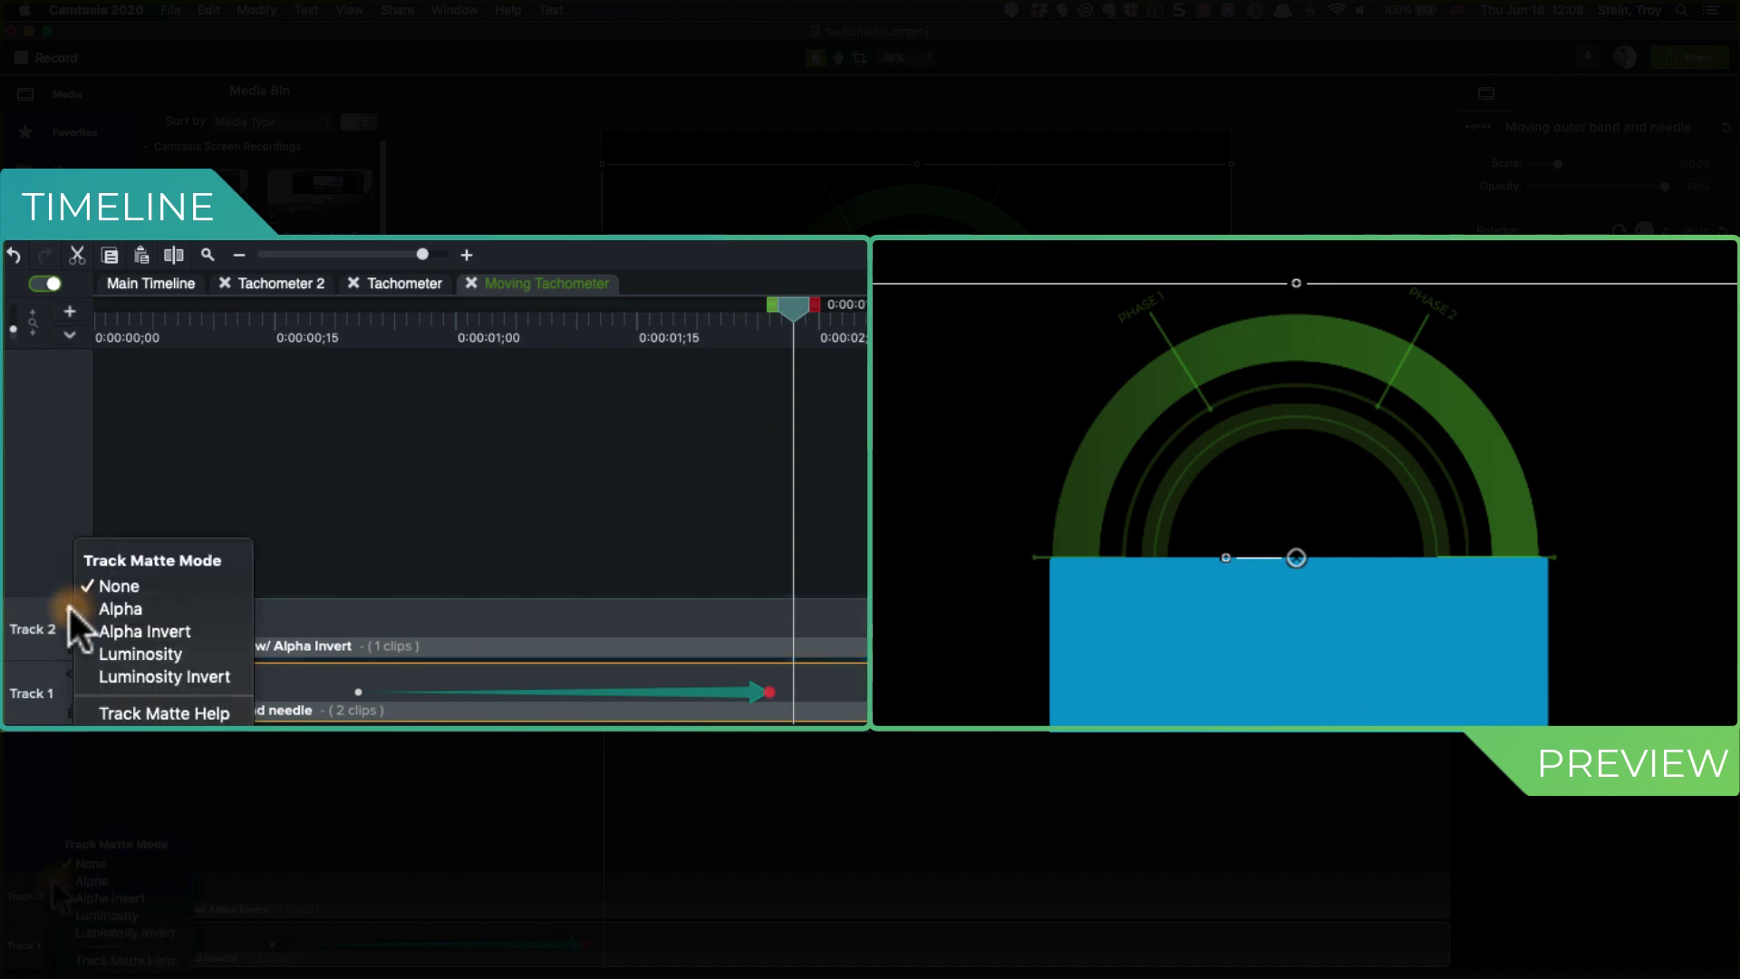
click(100, 629)
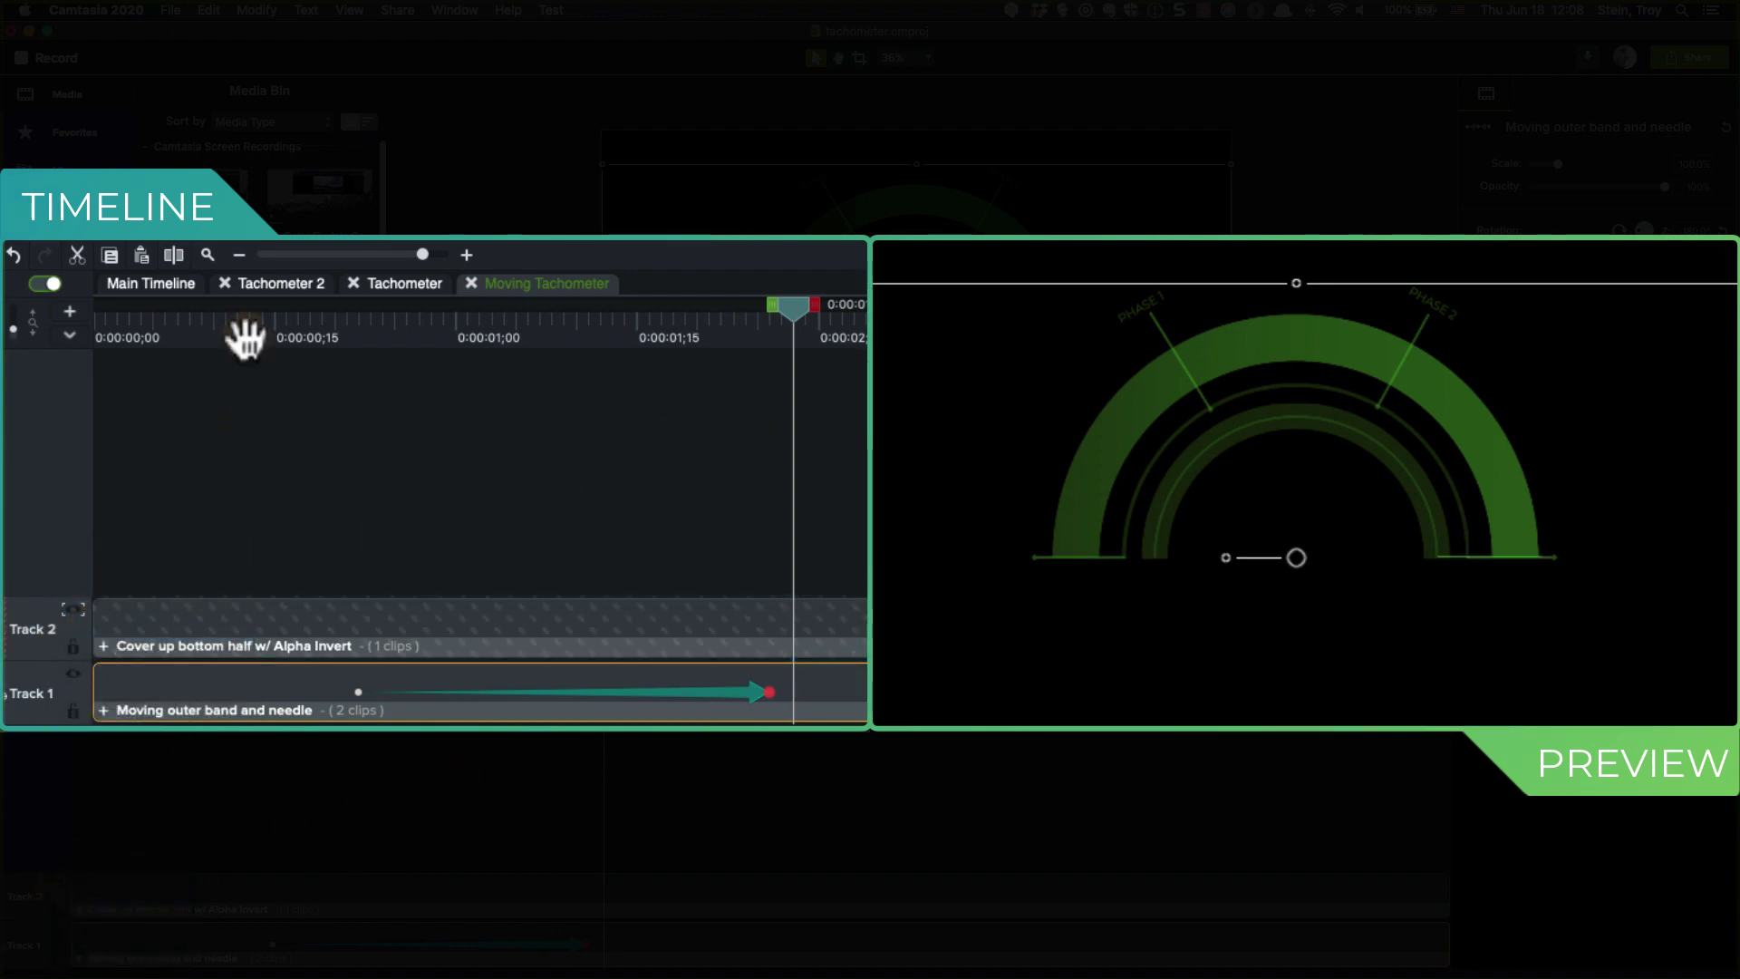
drag(272, 332, 831, 370)
Expand Moving outer band and needle, select the rotating shape clip, and scrub between 0;25 and 1;20.
click(100, 710)
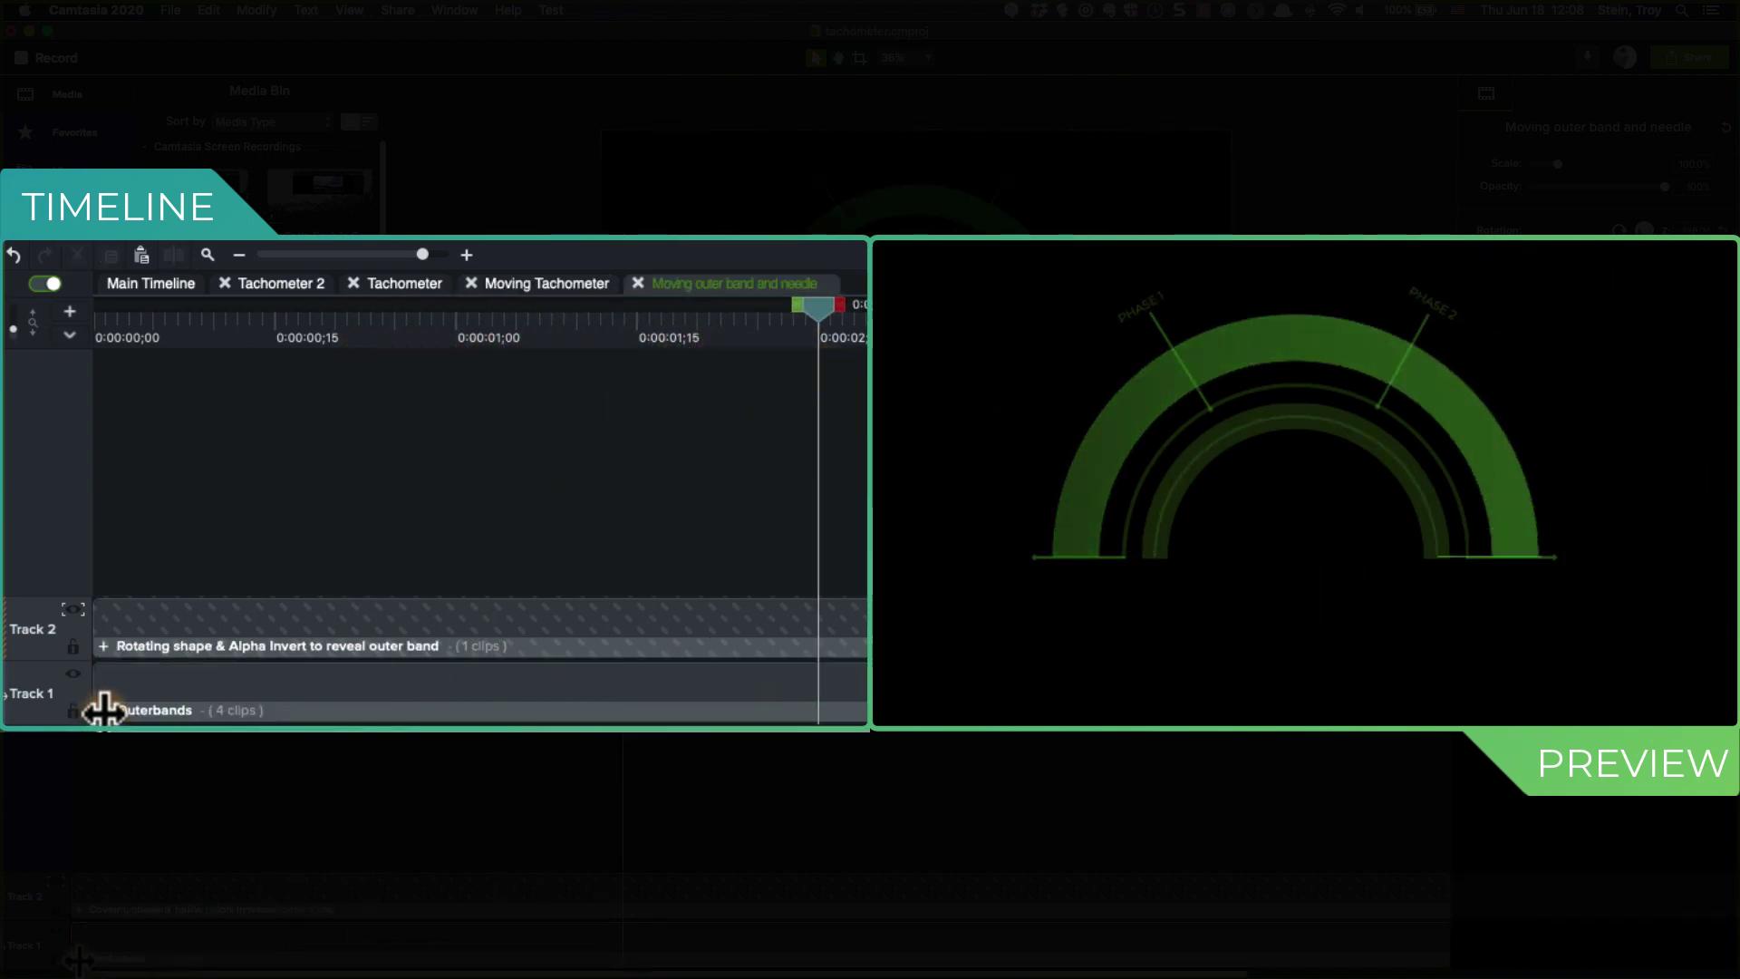
click(212, 626)
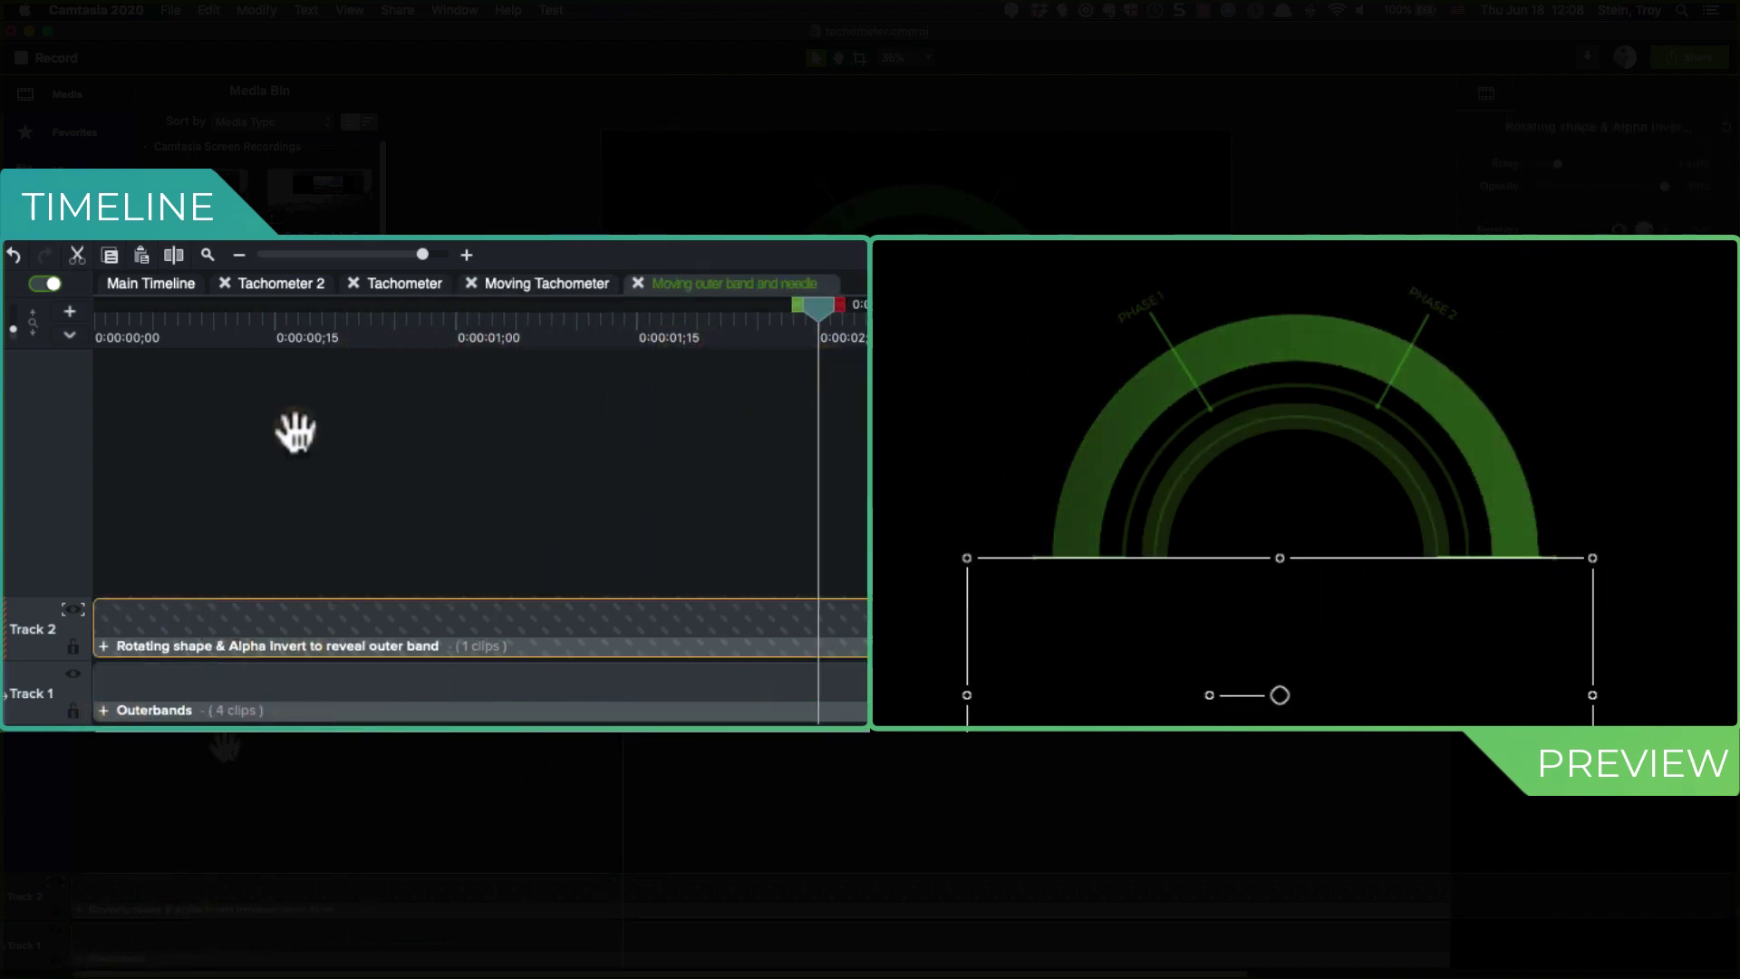
click(440, 328)
drag(444, 331, 698, 328)
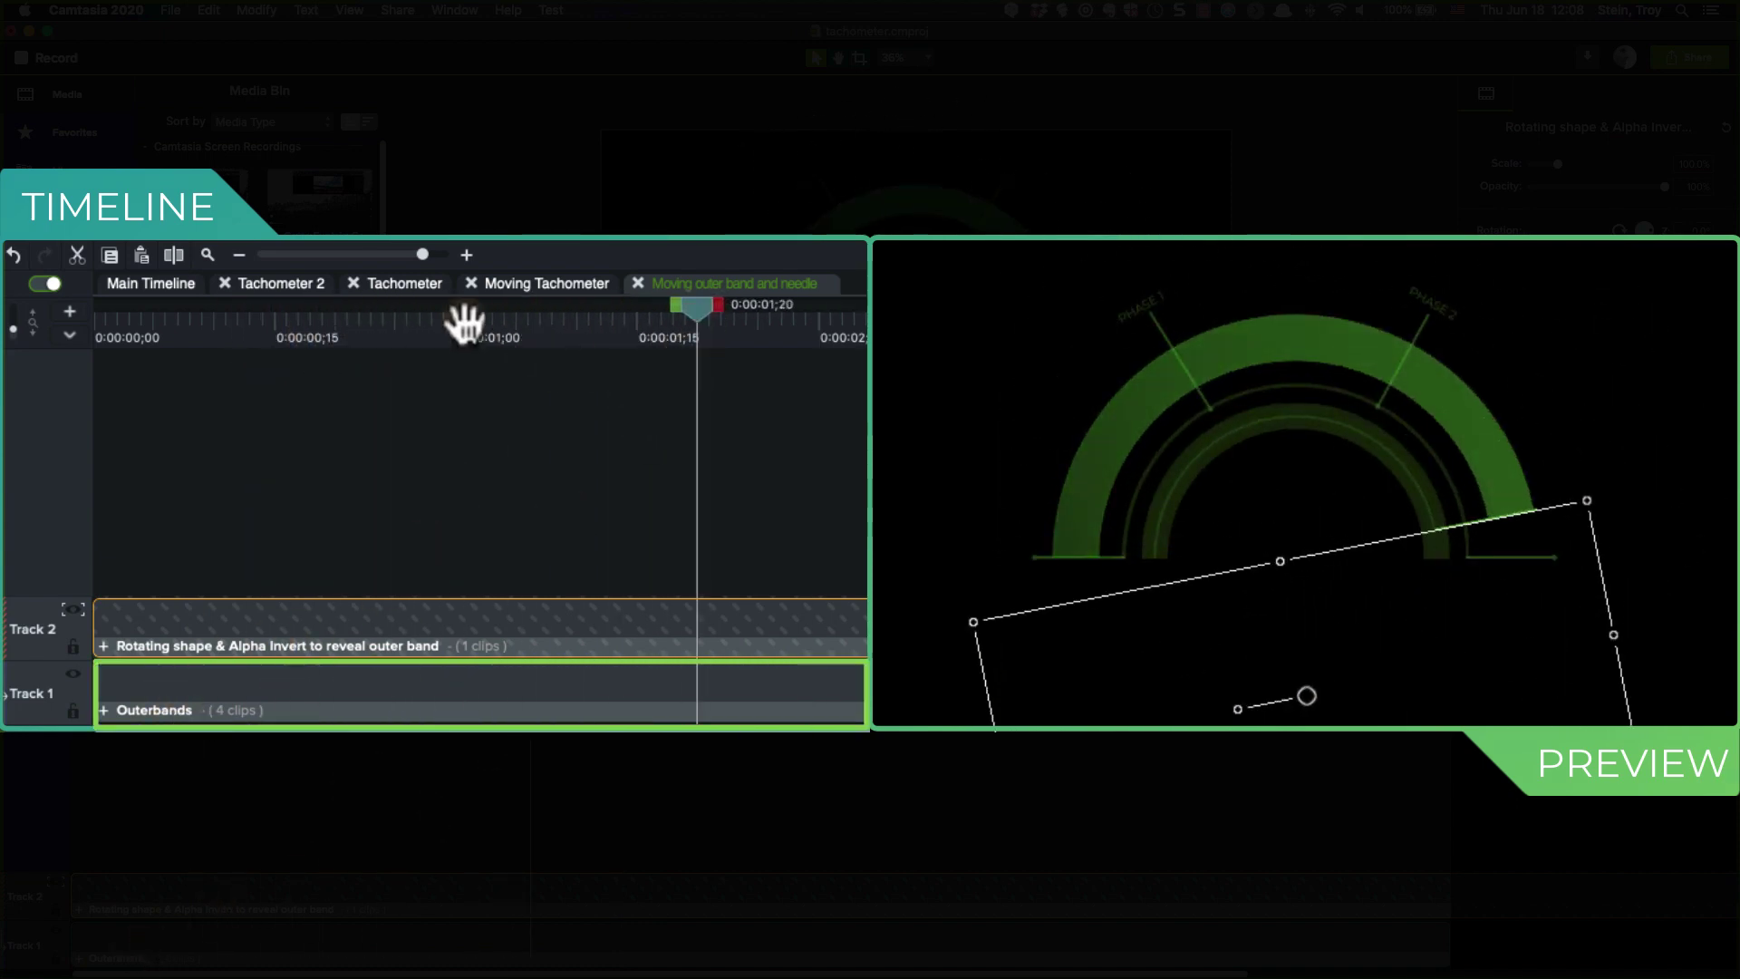
drag(459, 318, 667, 319)
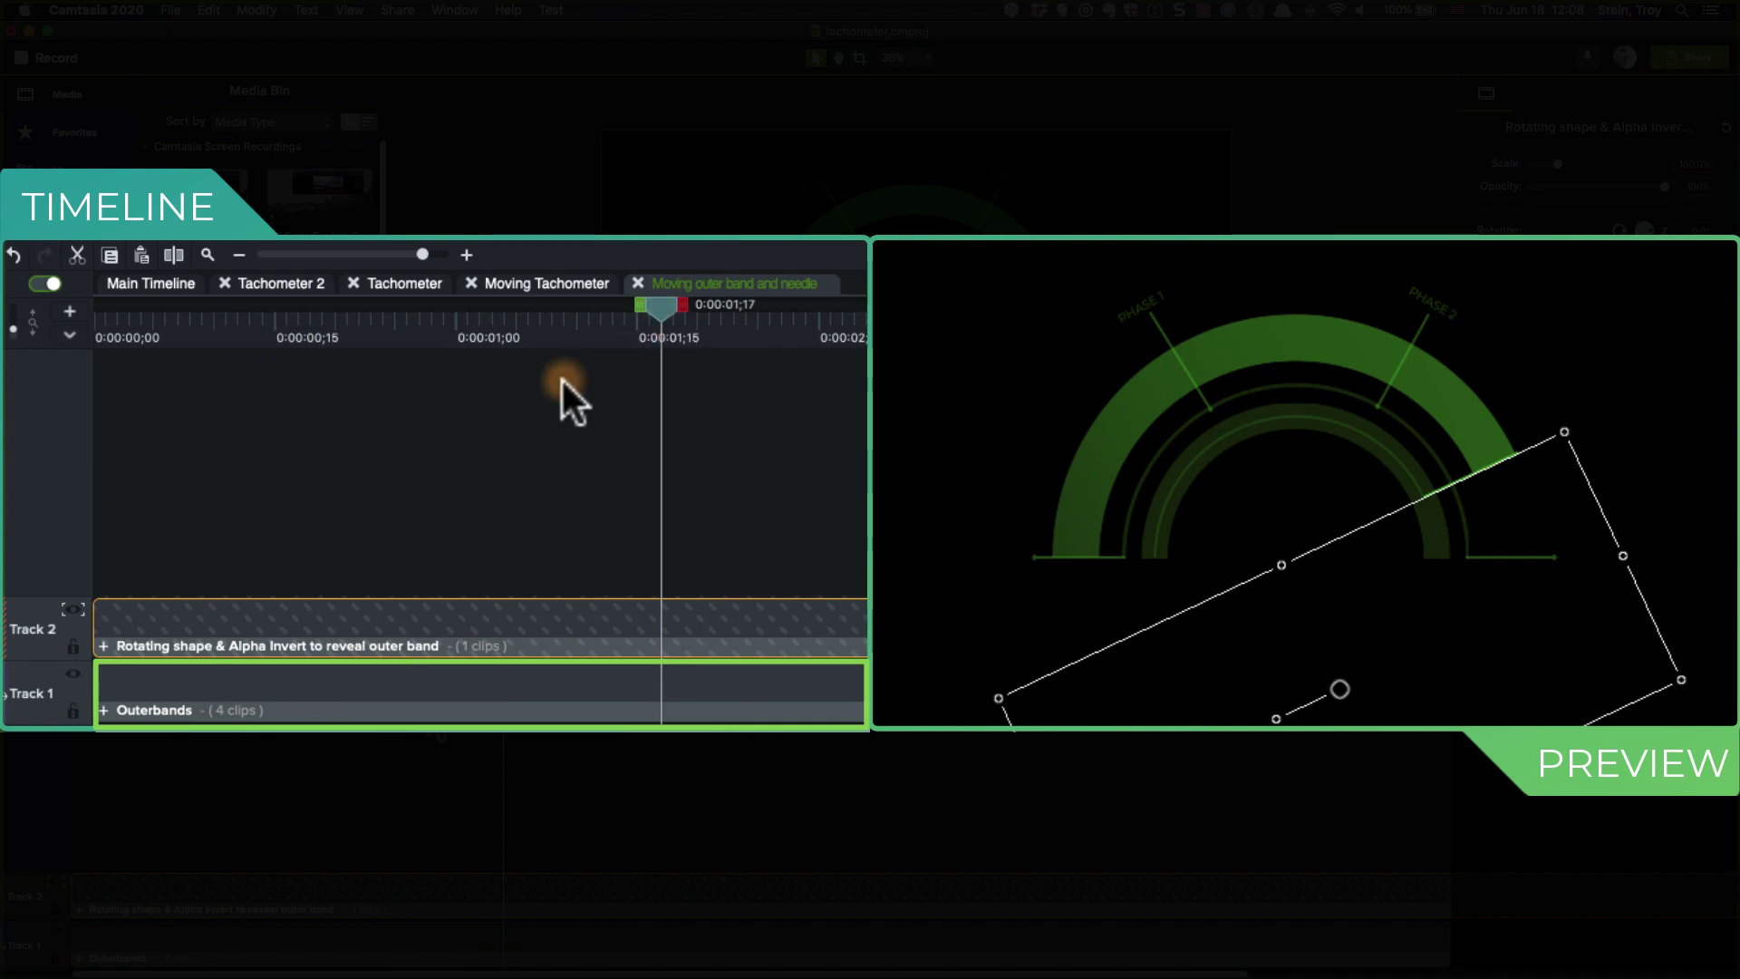
click(134, 645)
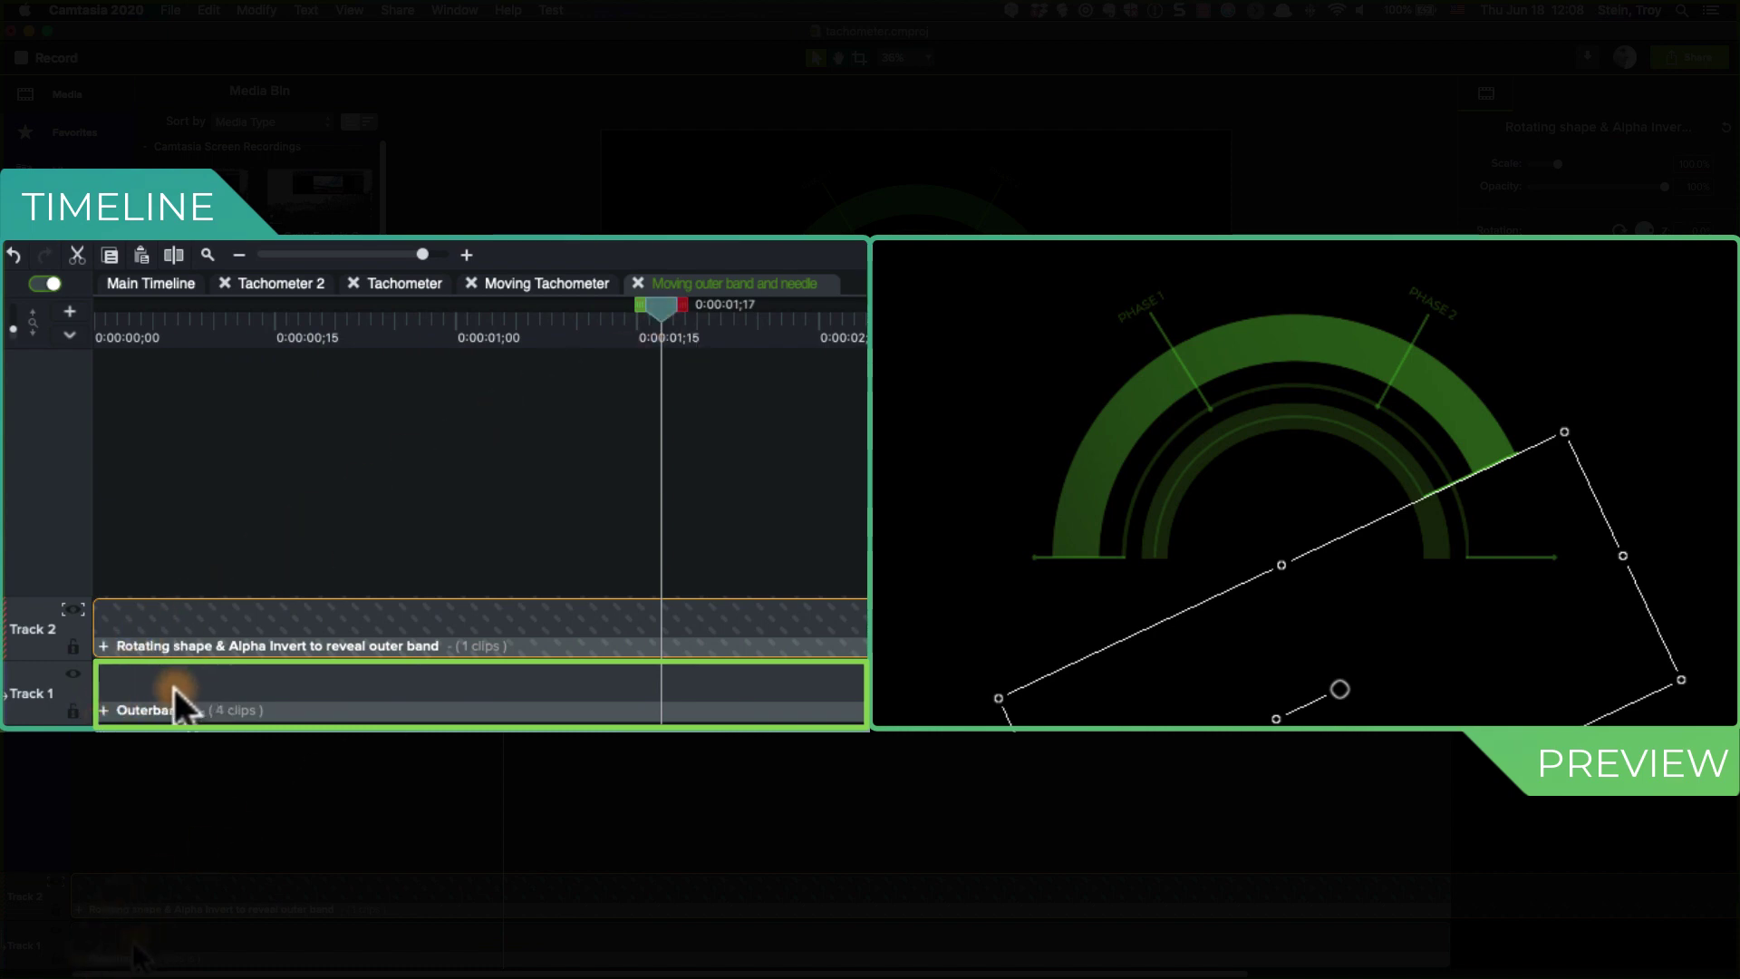
drag(662, 309, 578, 296)
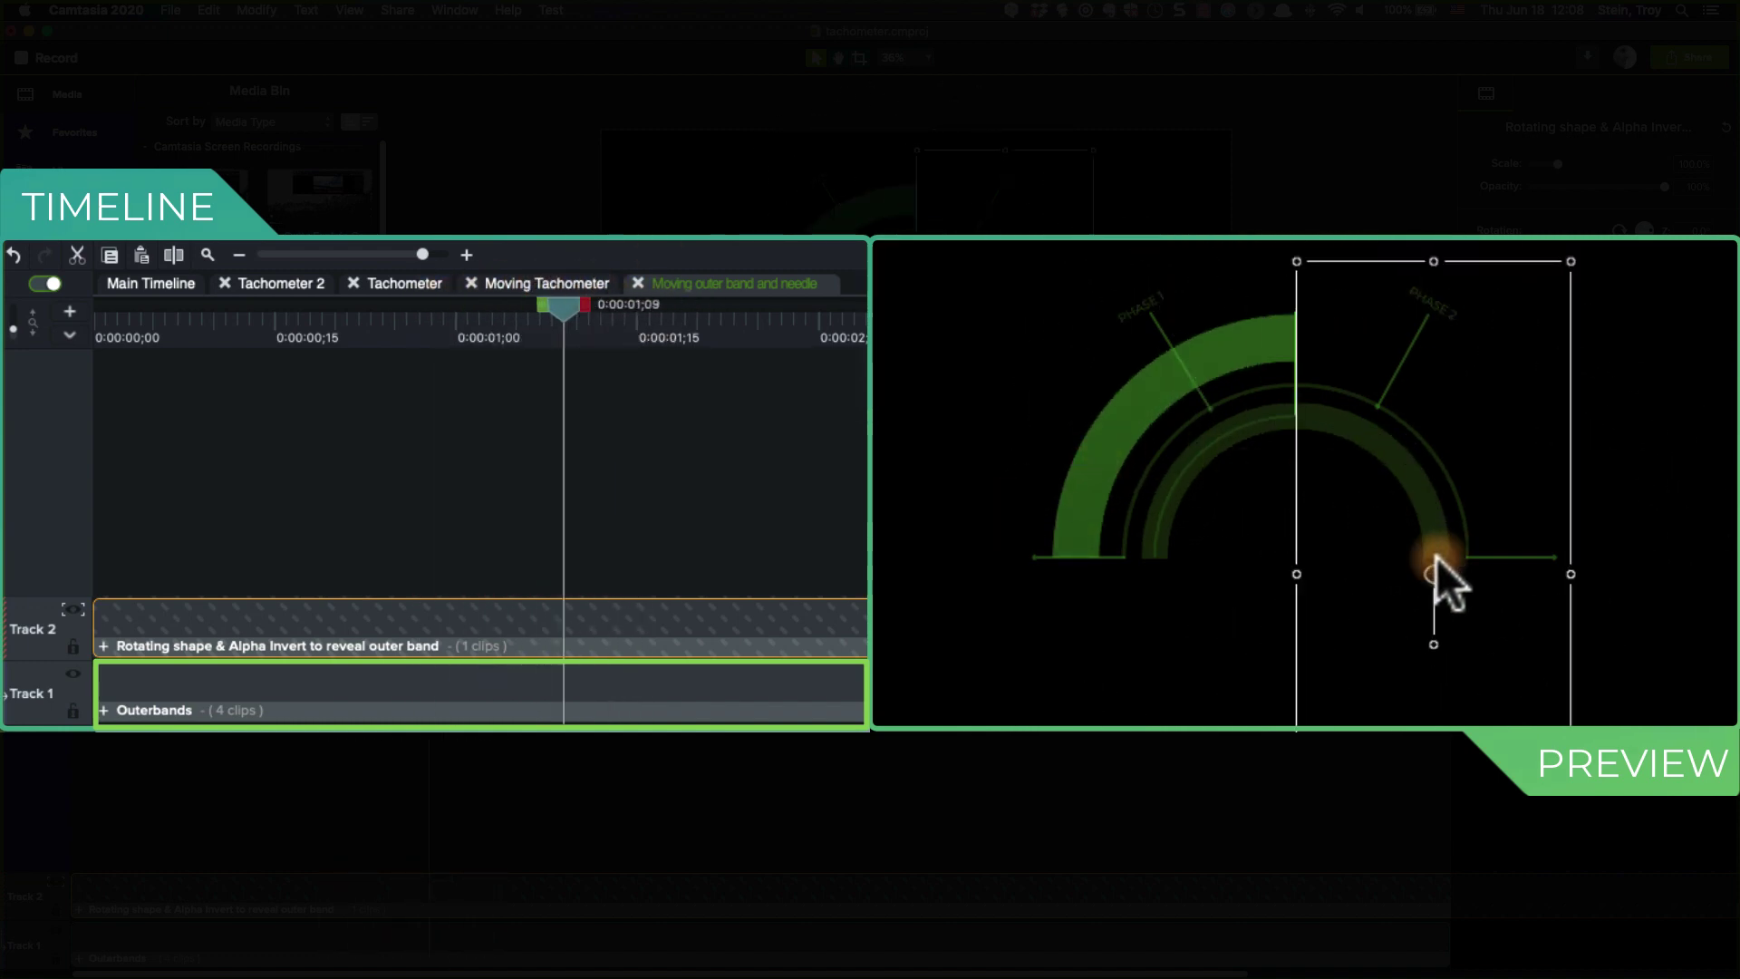
Turn off Track 2's matte to reveal the blue rotating shape around 1;07.
click(51, 879)
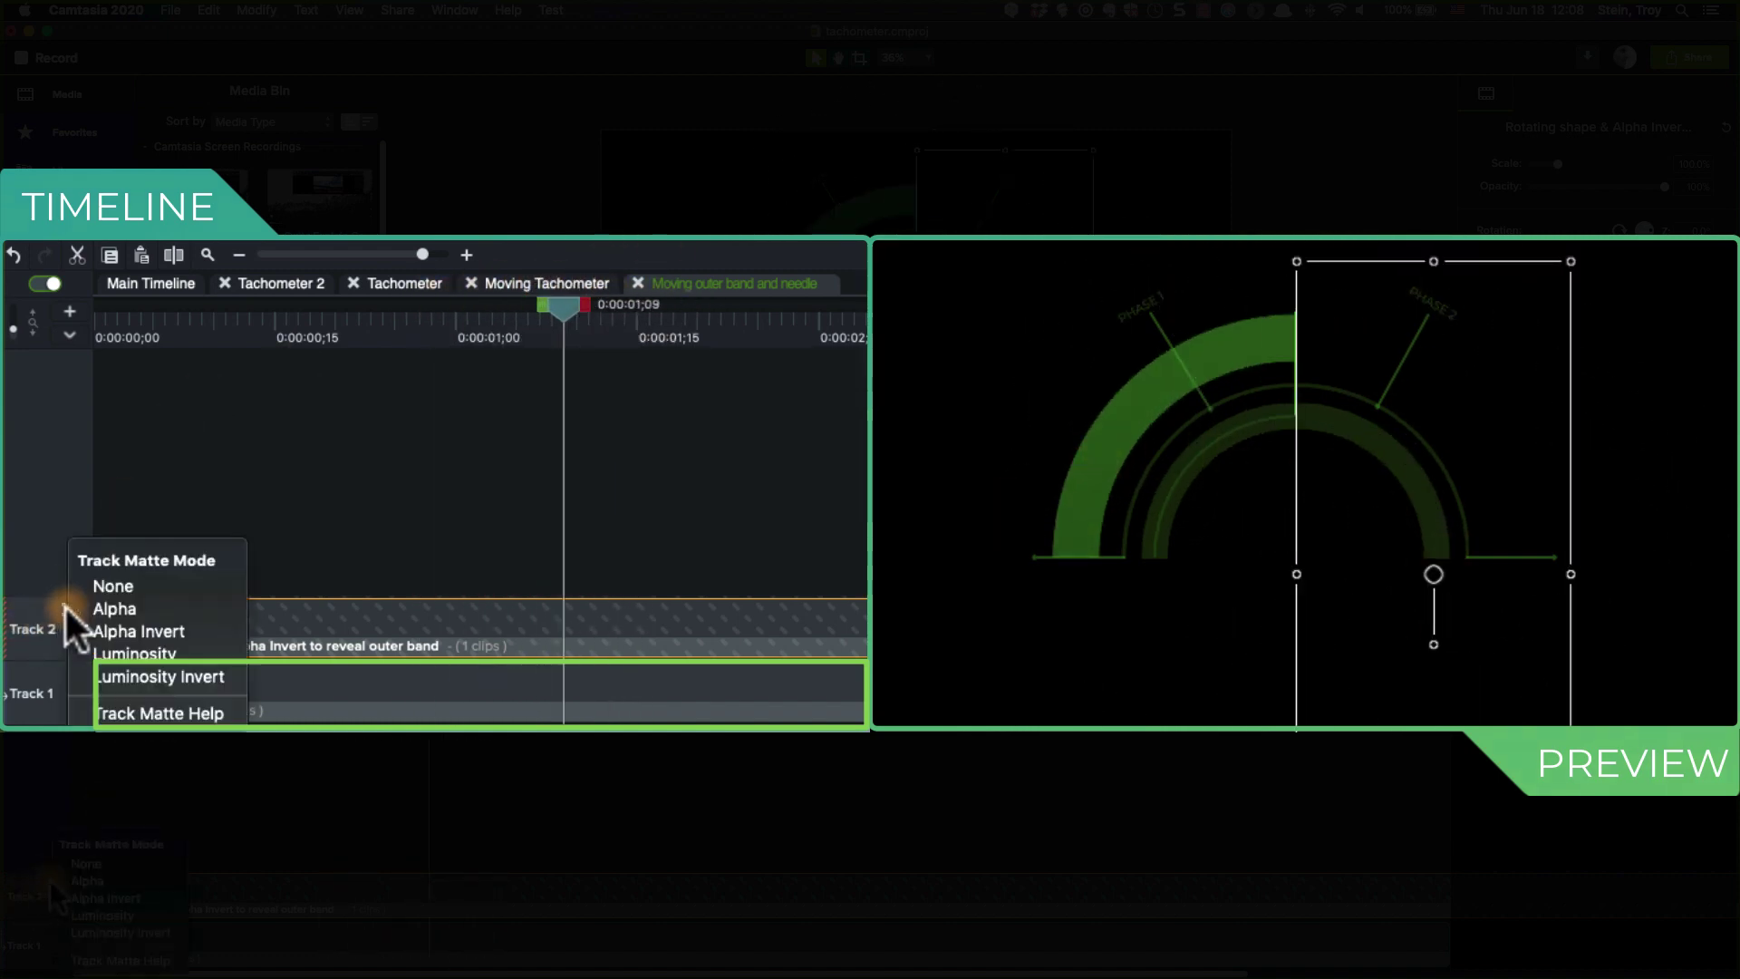
click(112, 589)
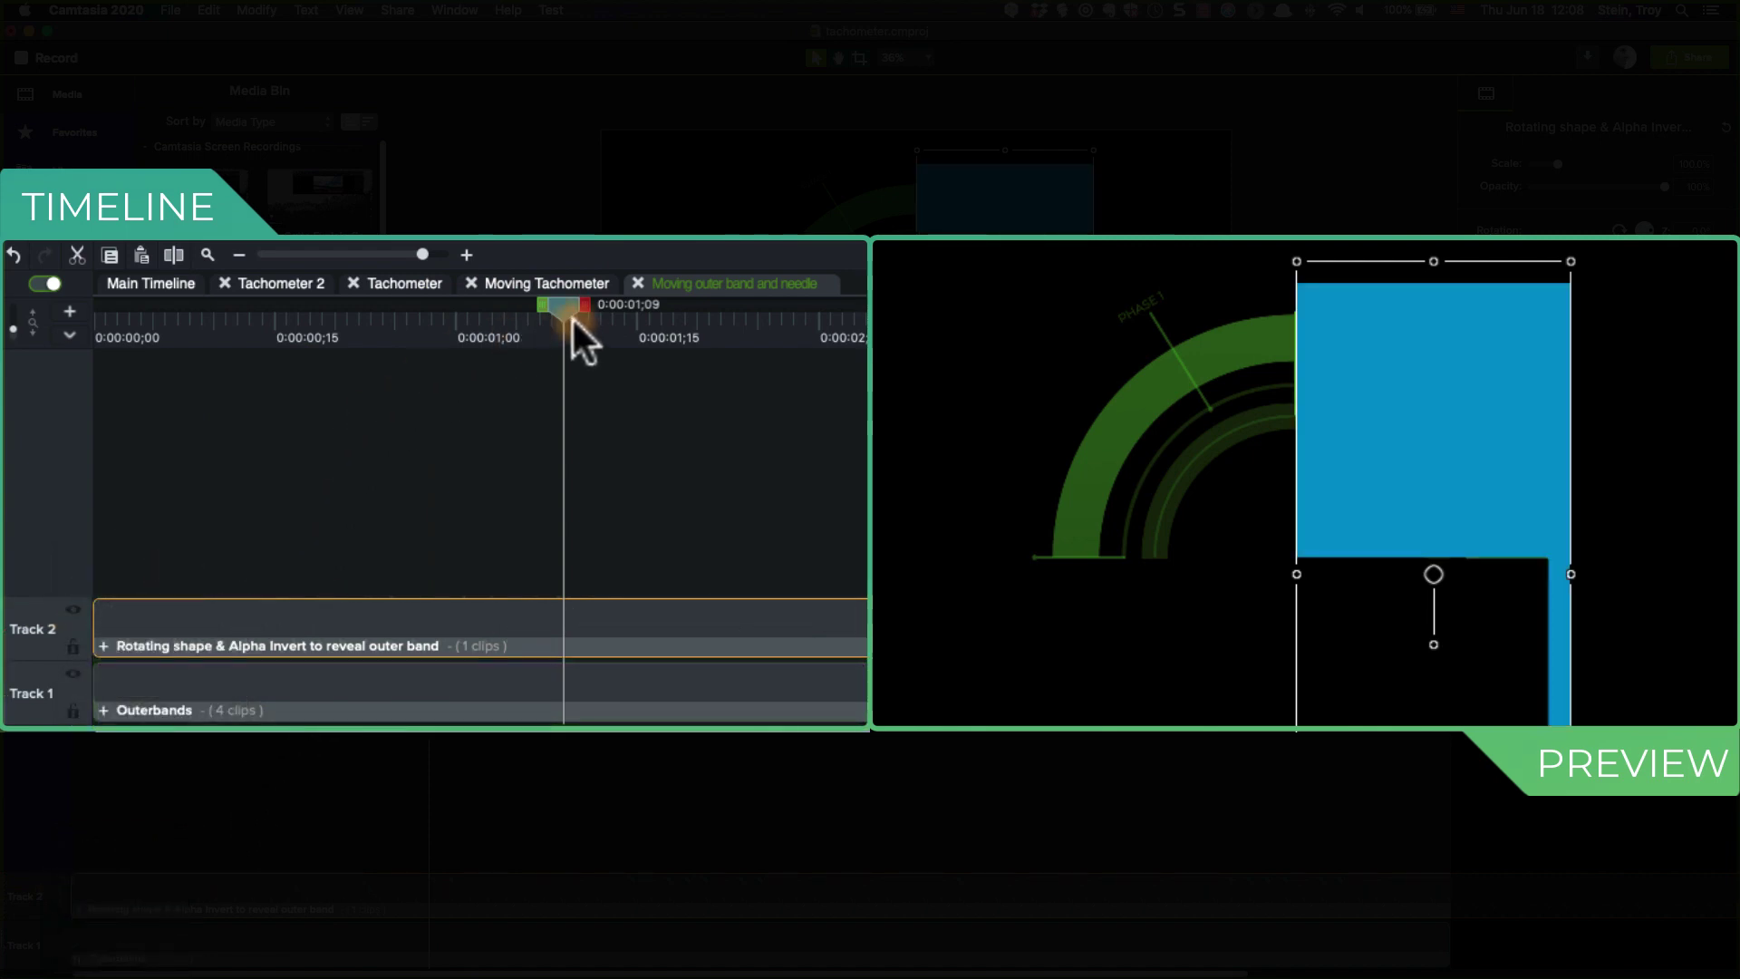
drag(568, 308, 406, 316)
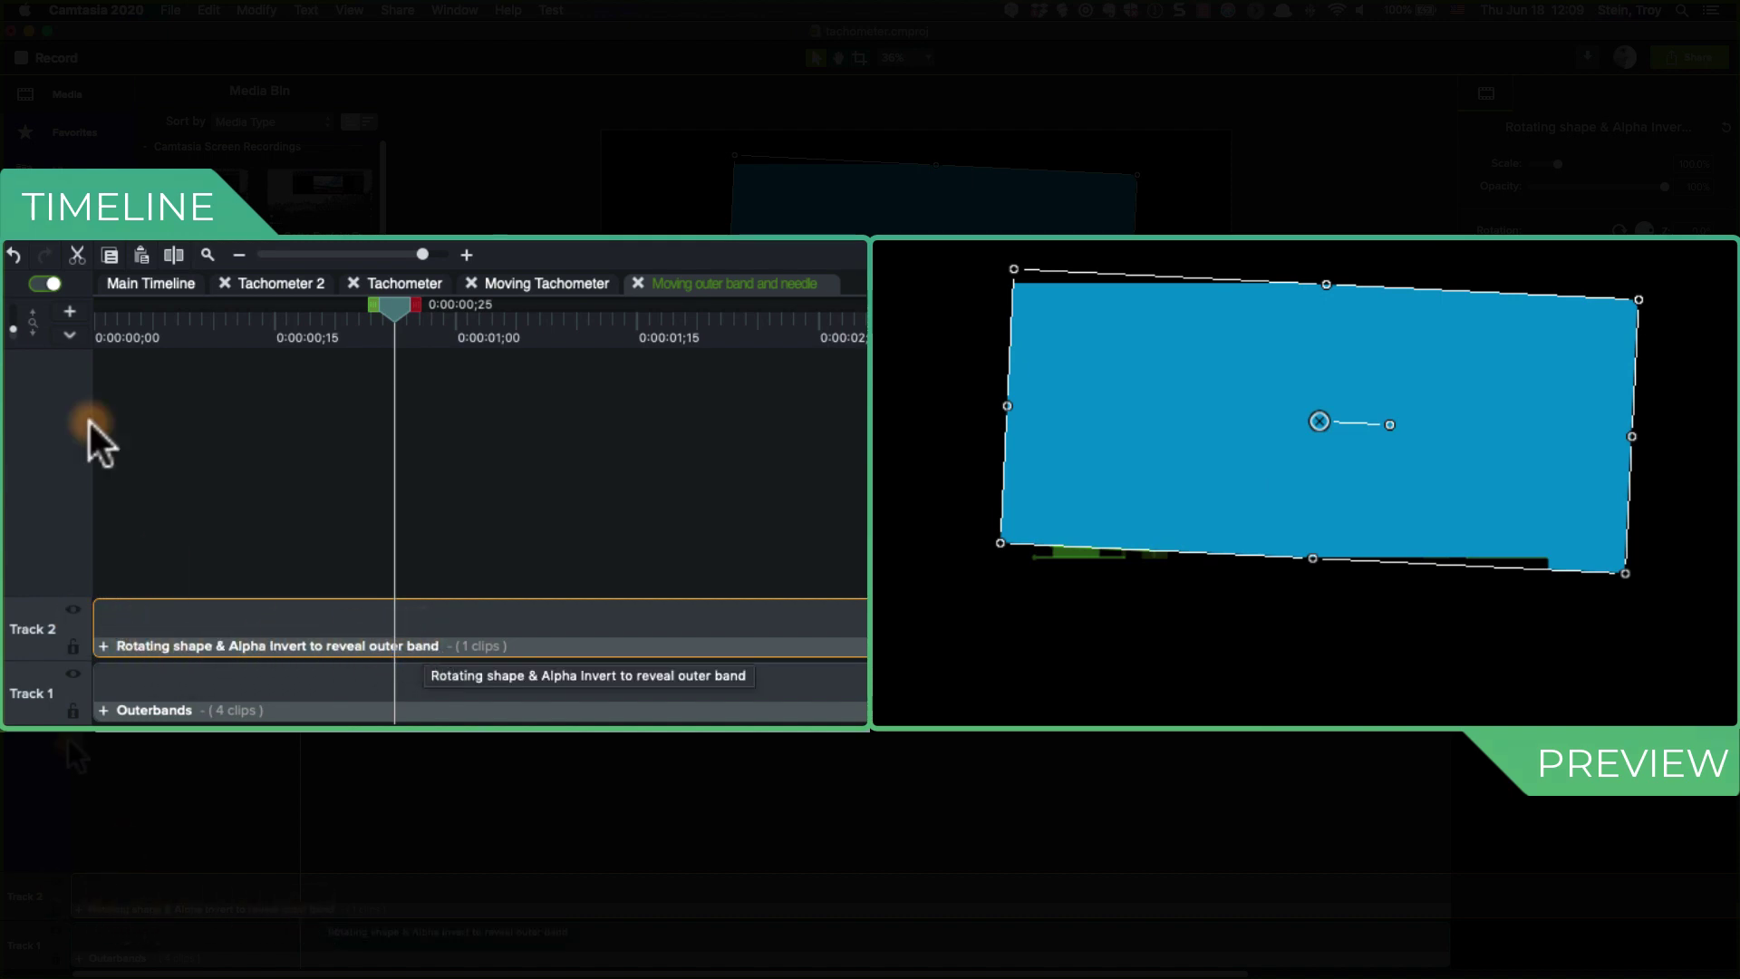
Set Track 2's Track Matte Mode to Alpha Invert and scrub to watch the outer band reveal.
click(62, 601)
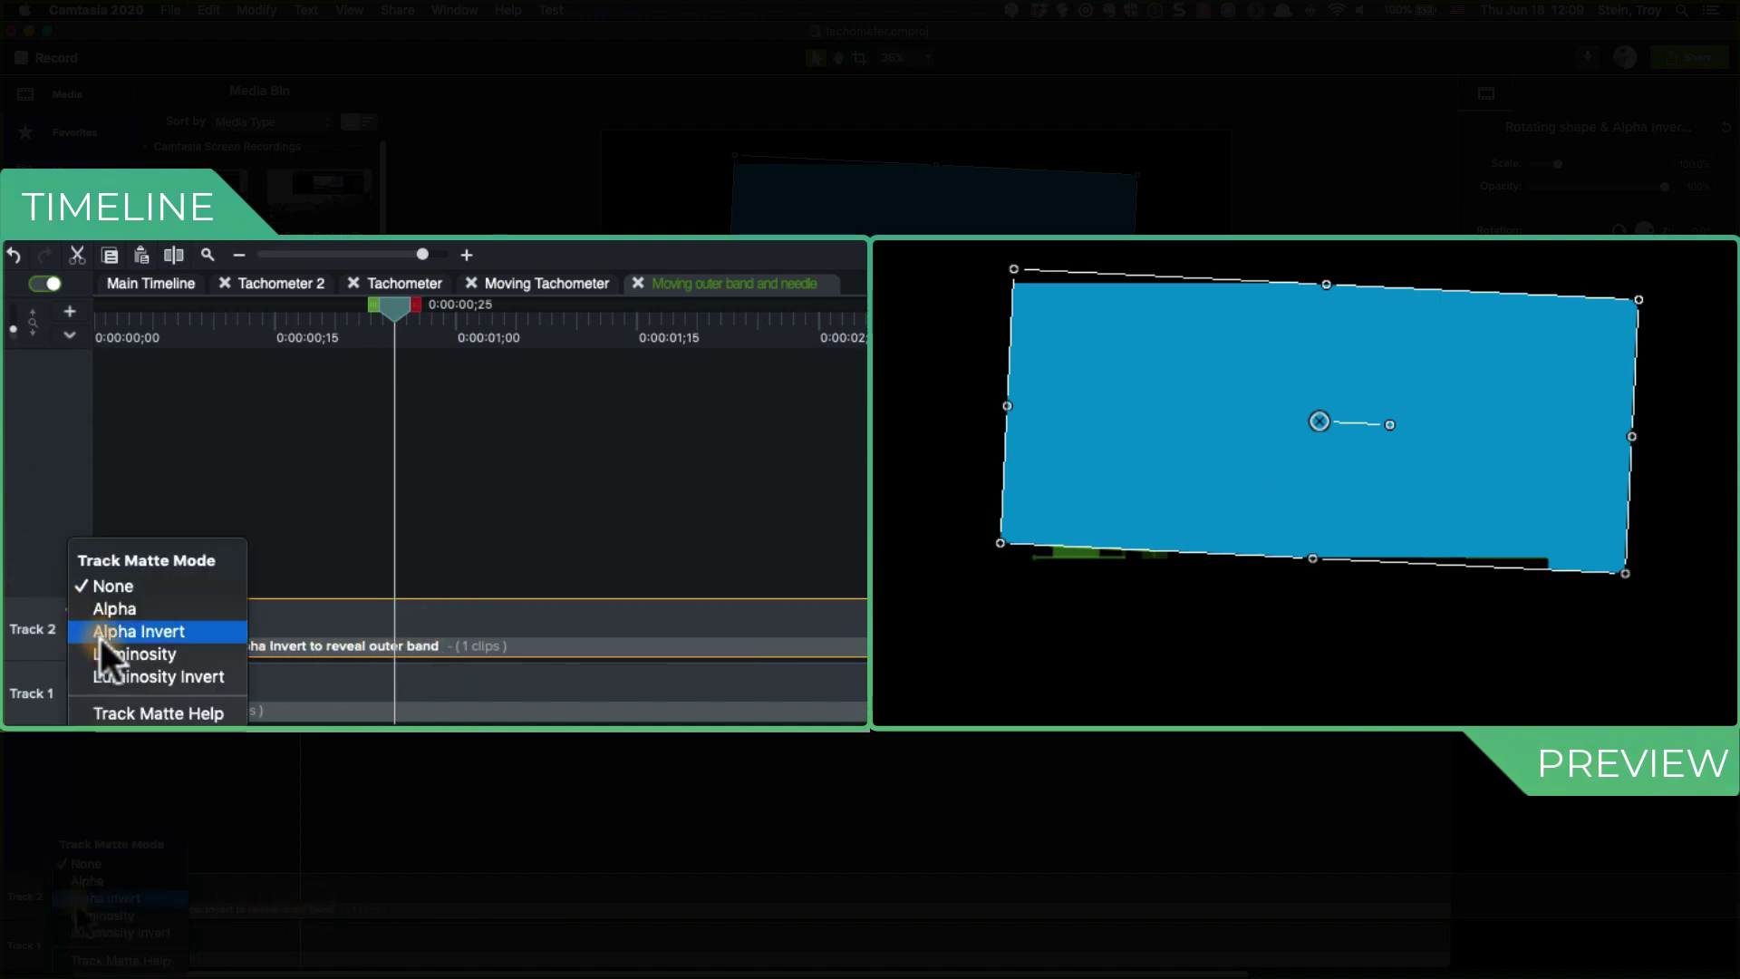
click(146, 630)
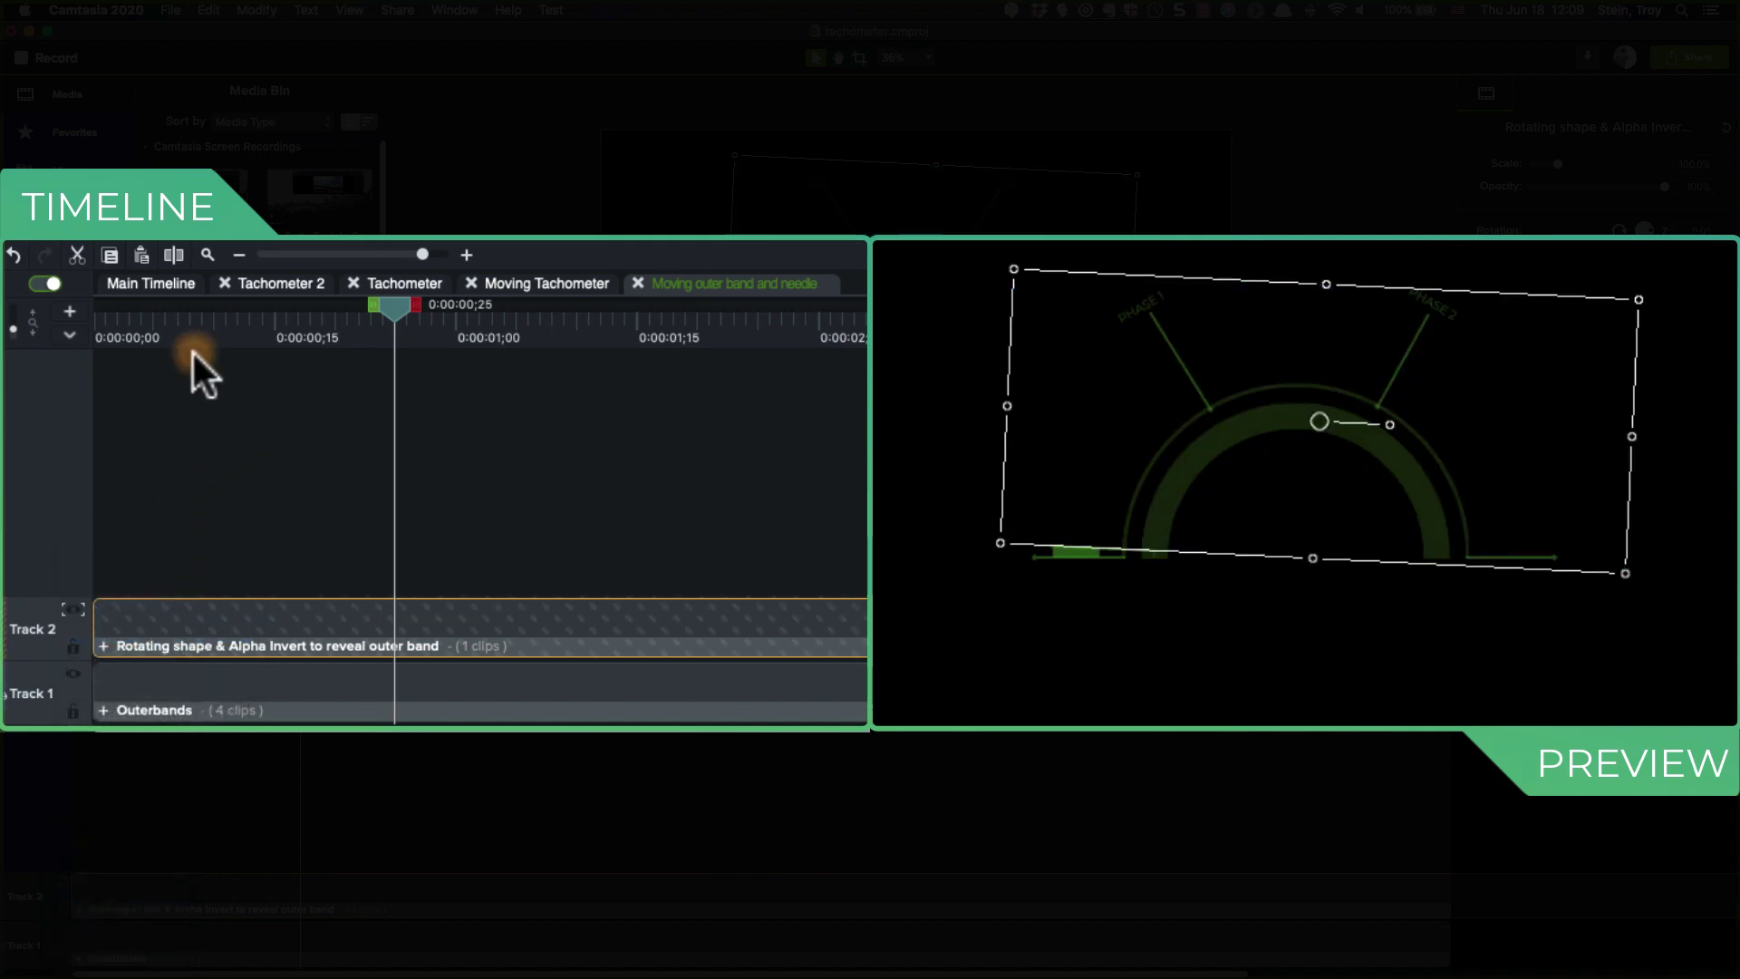
drag(193, 344, 696, 351)
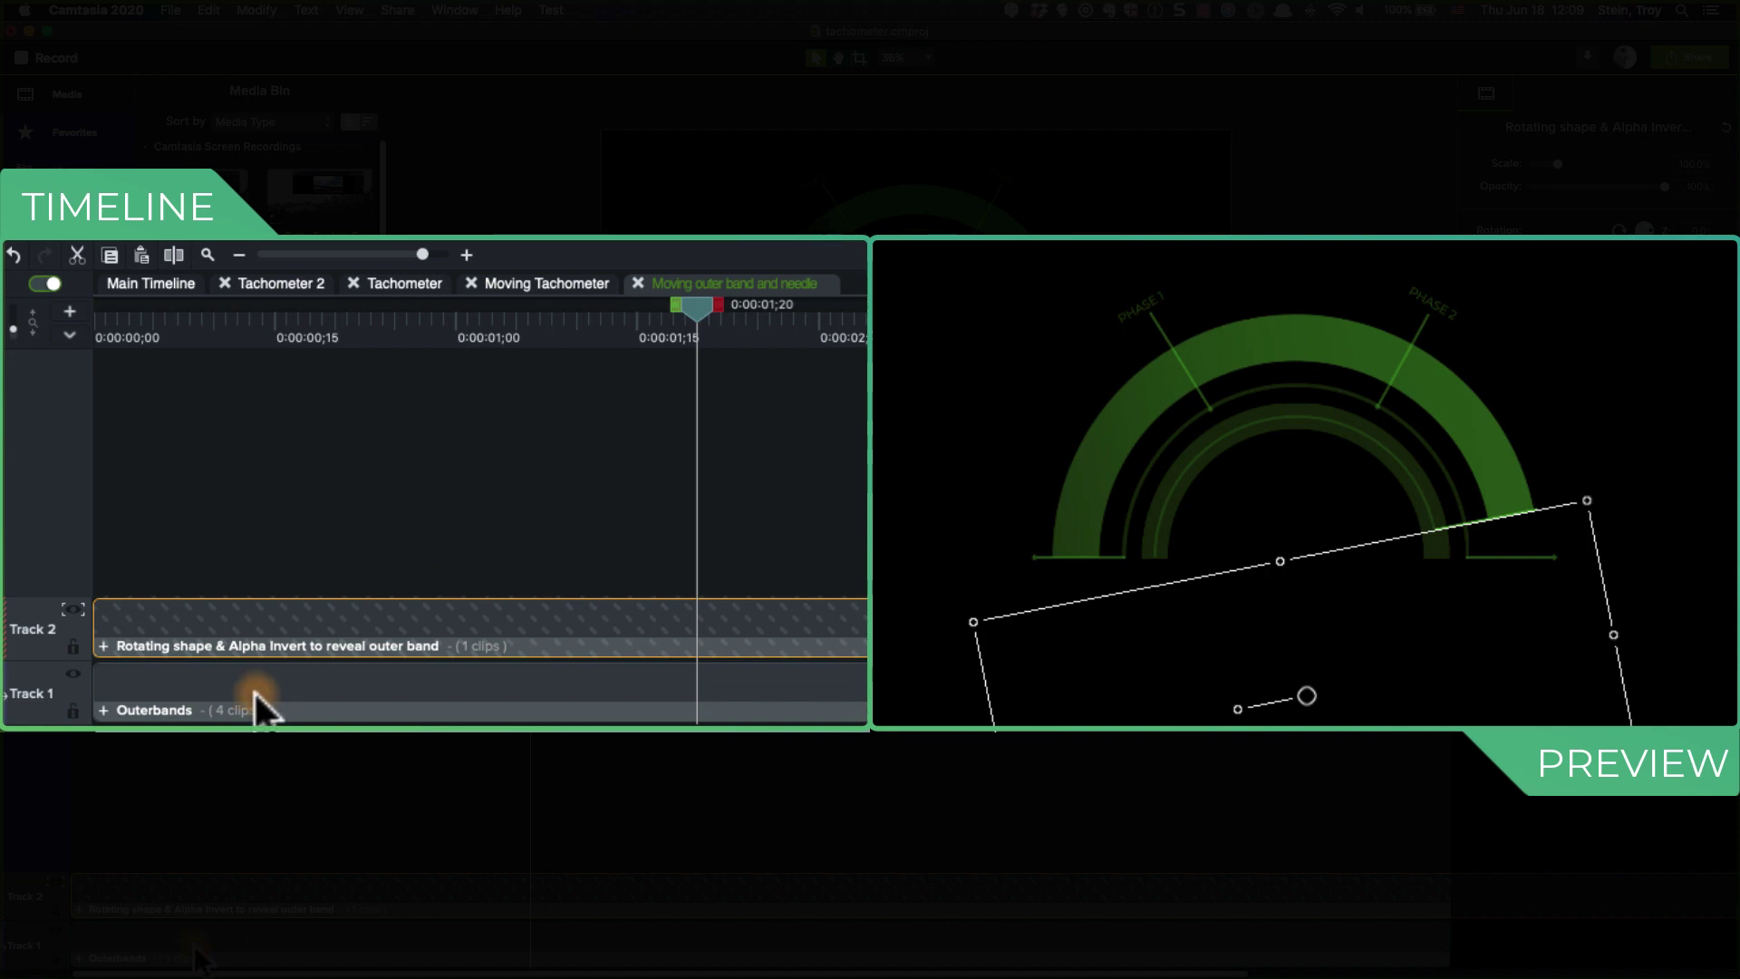
Open Outerbands, select the outer ring and inner Shape clips, and inspect Track 2's matte setting unchanged.
click(103, 710)
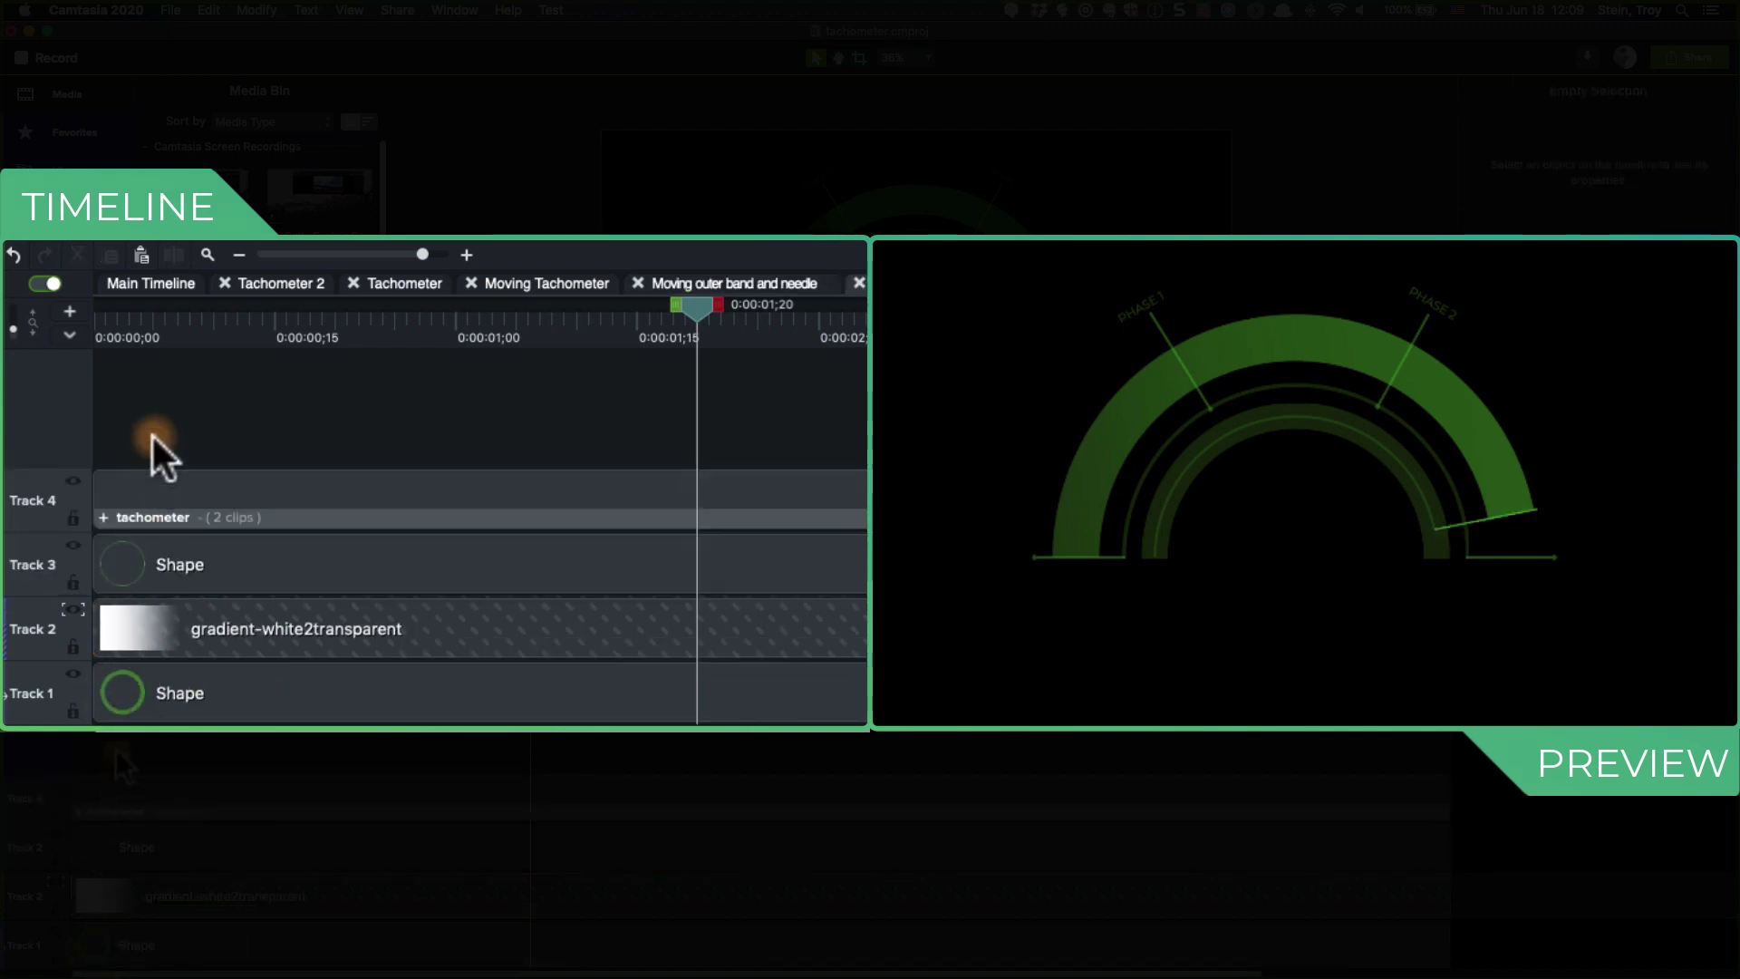
click(200, 698)
click(232, 564)
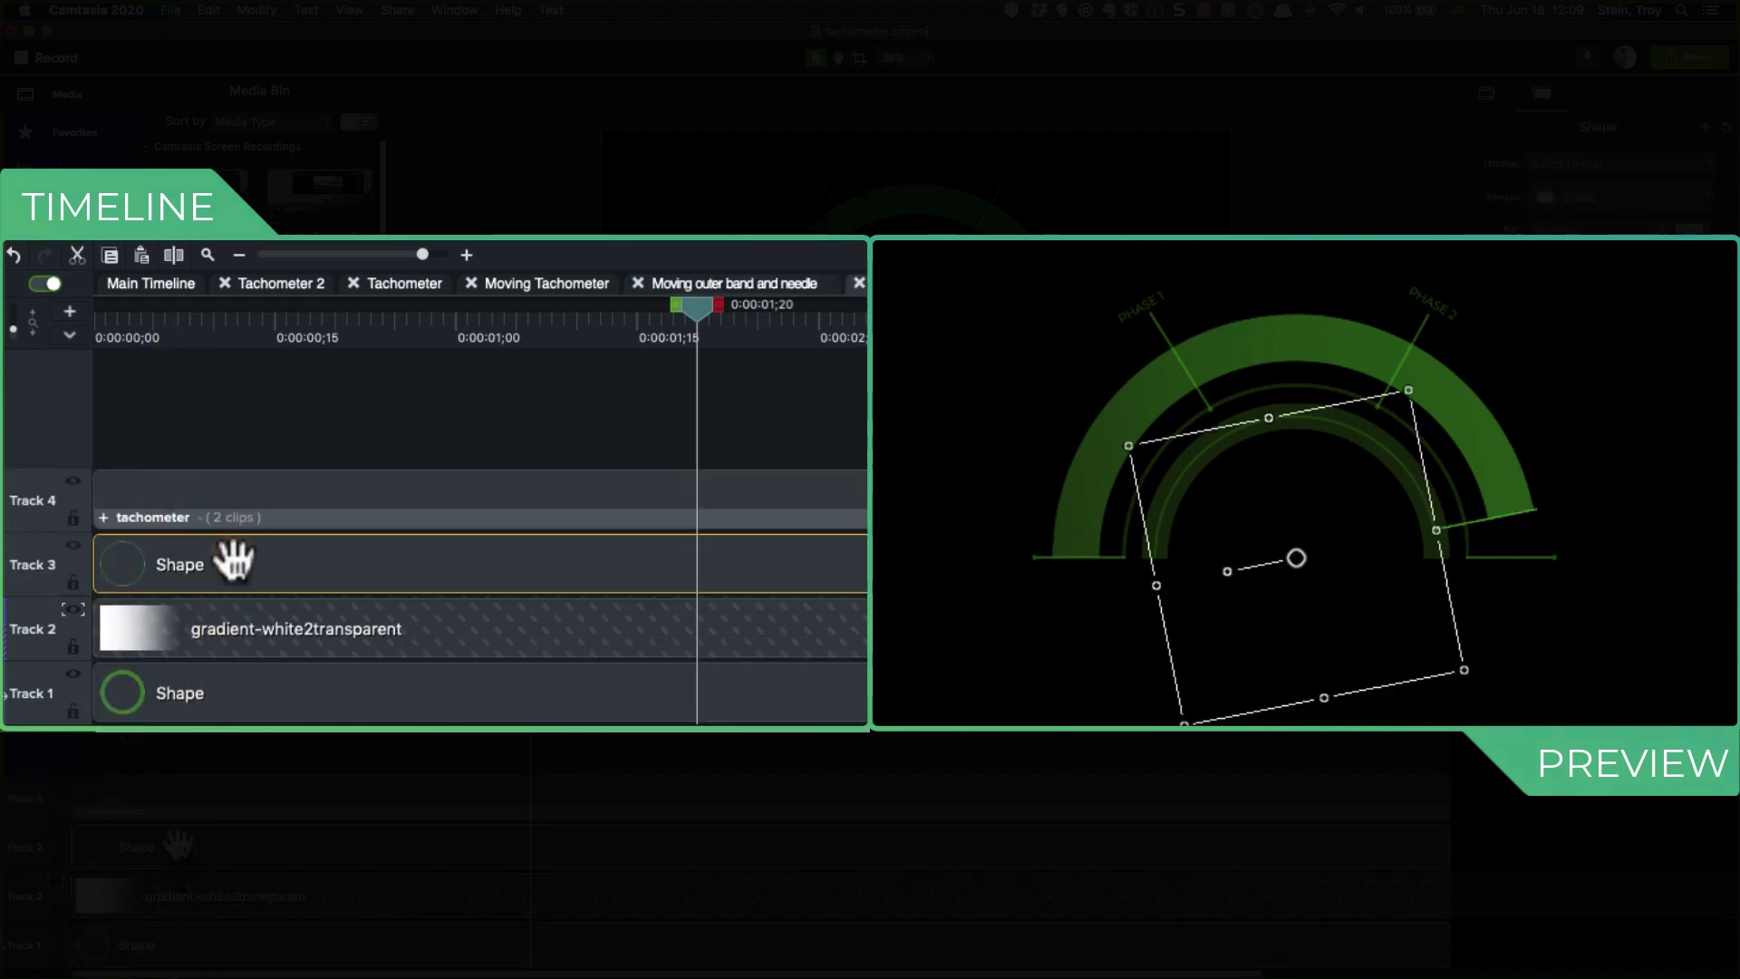
click(67, 610)
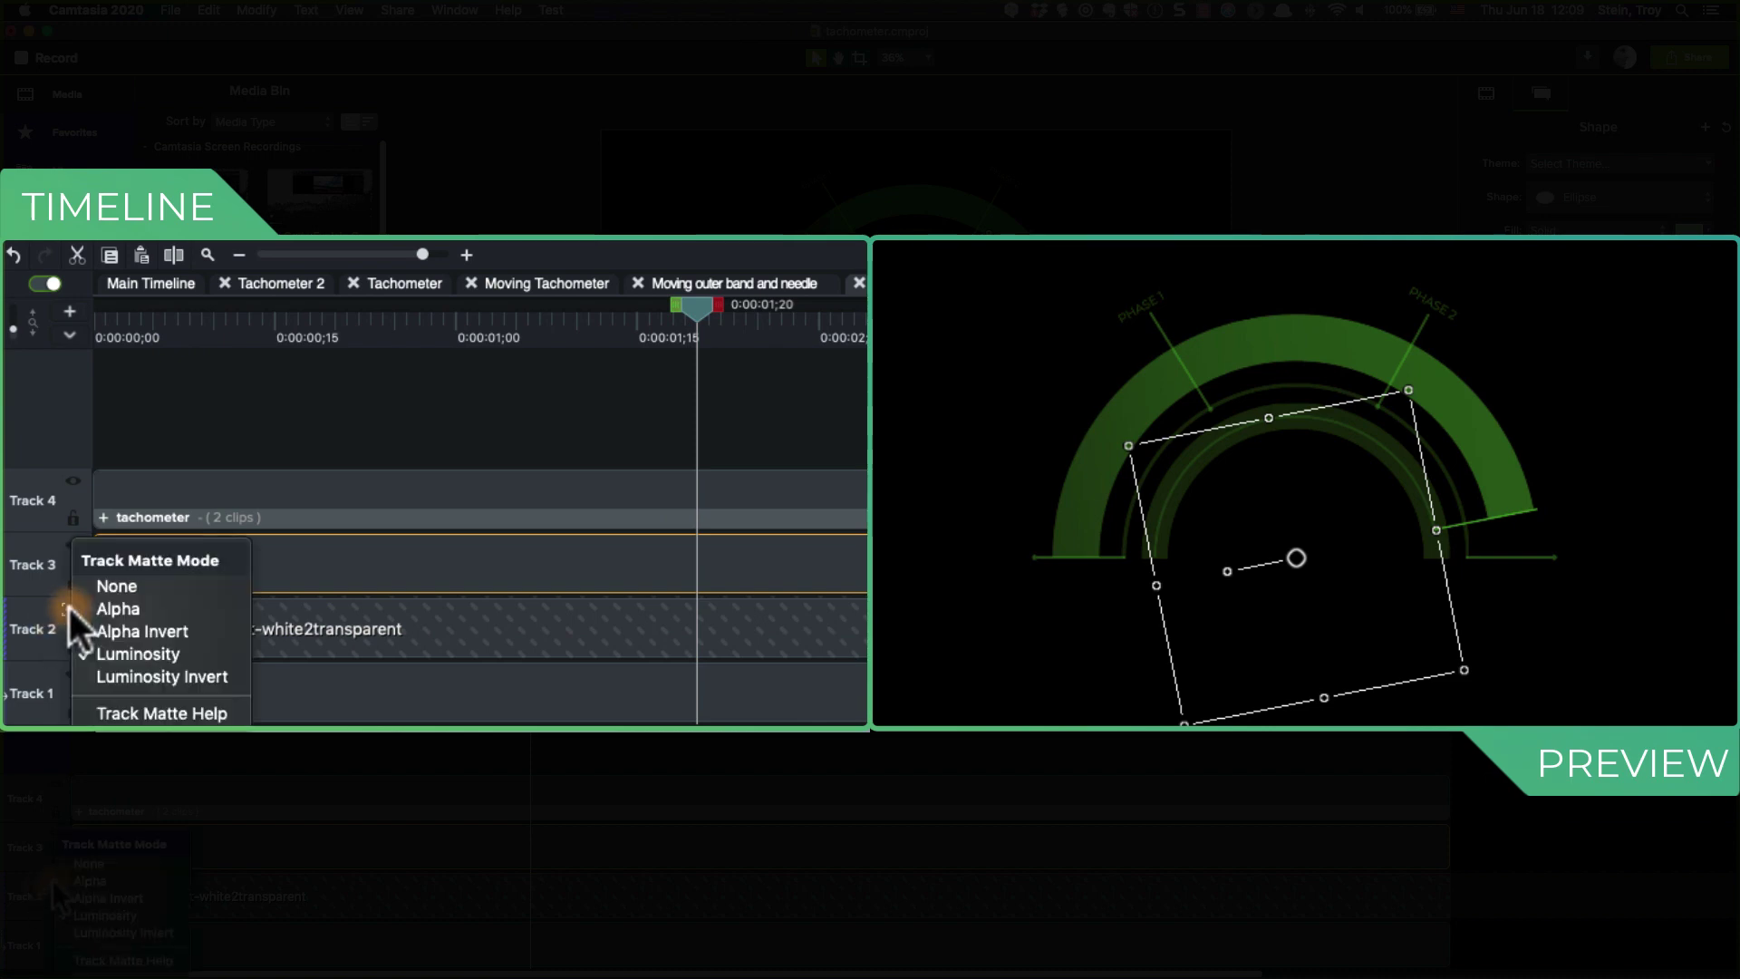
click(489, 625)
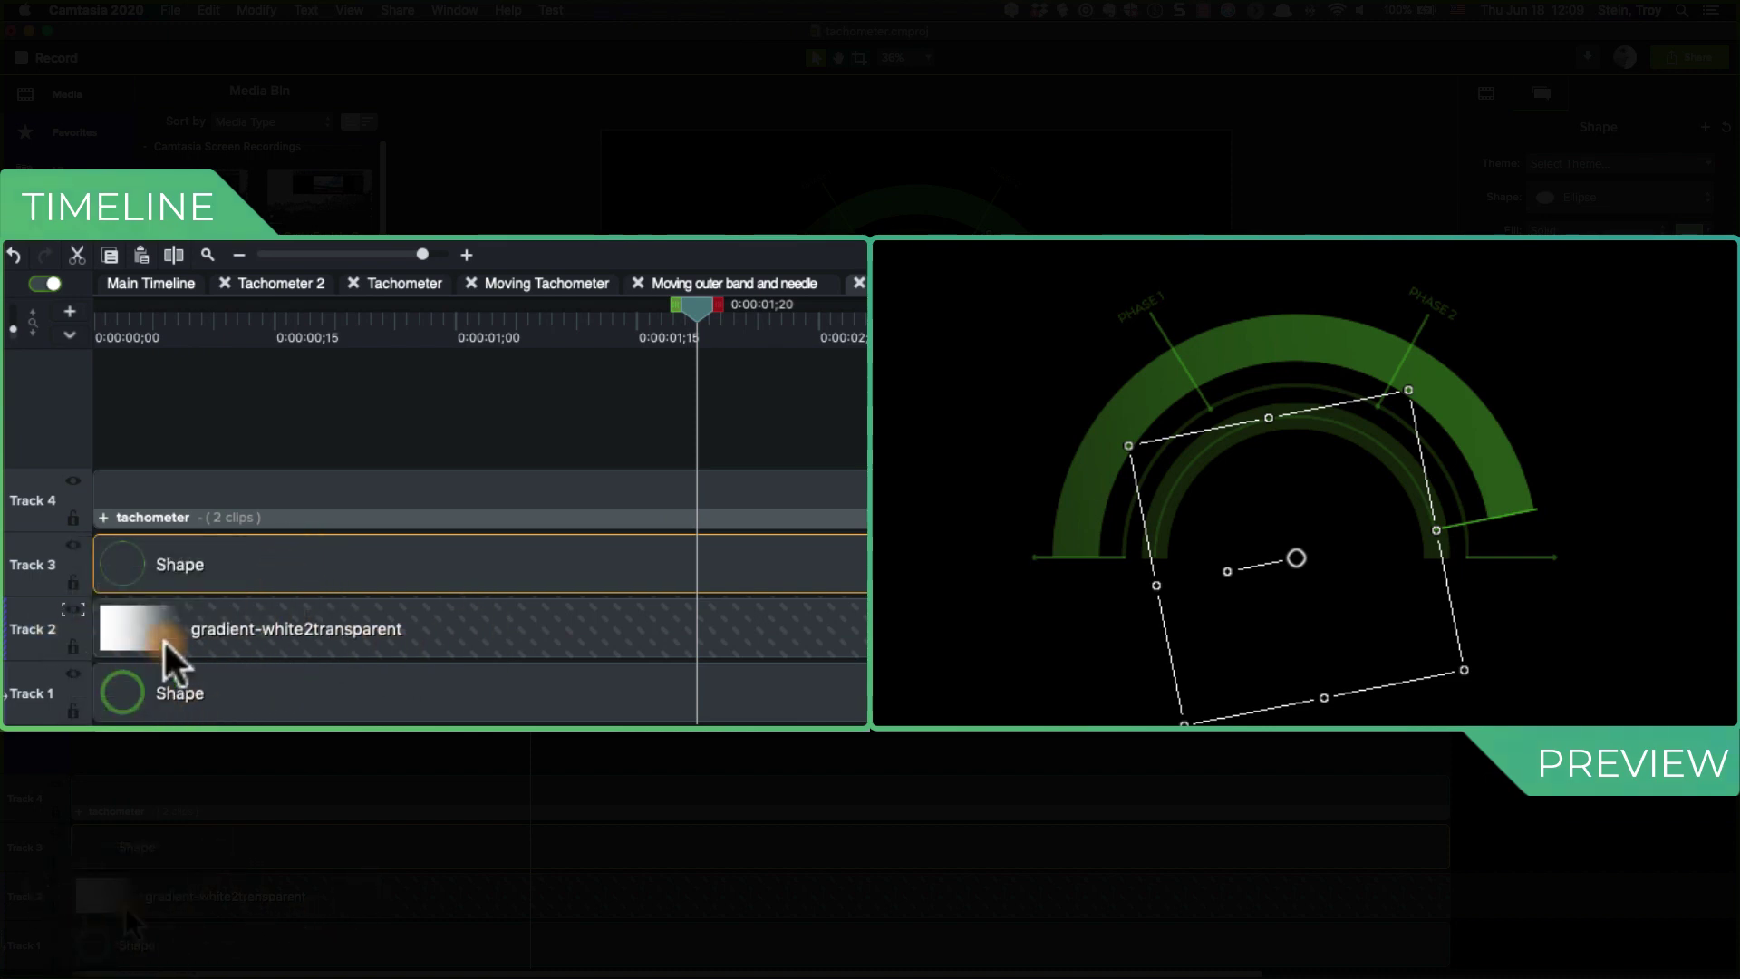
Hide the inner Shape and tachometer tracks, then close the Outerbands view.
click(72, 545)
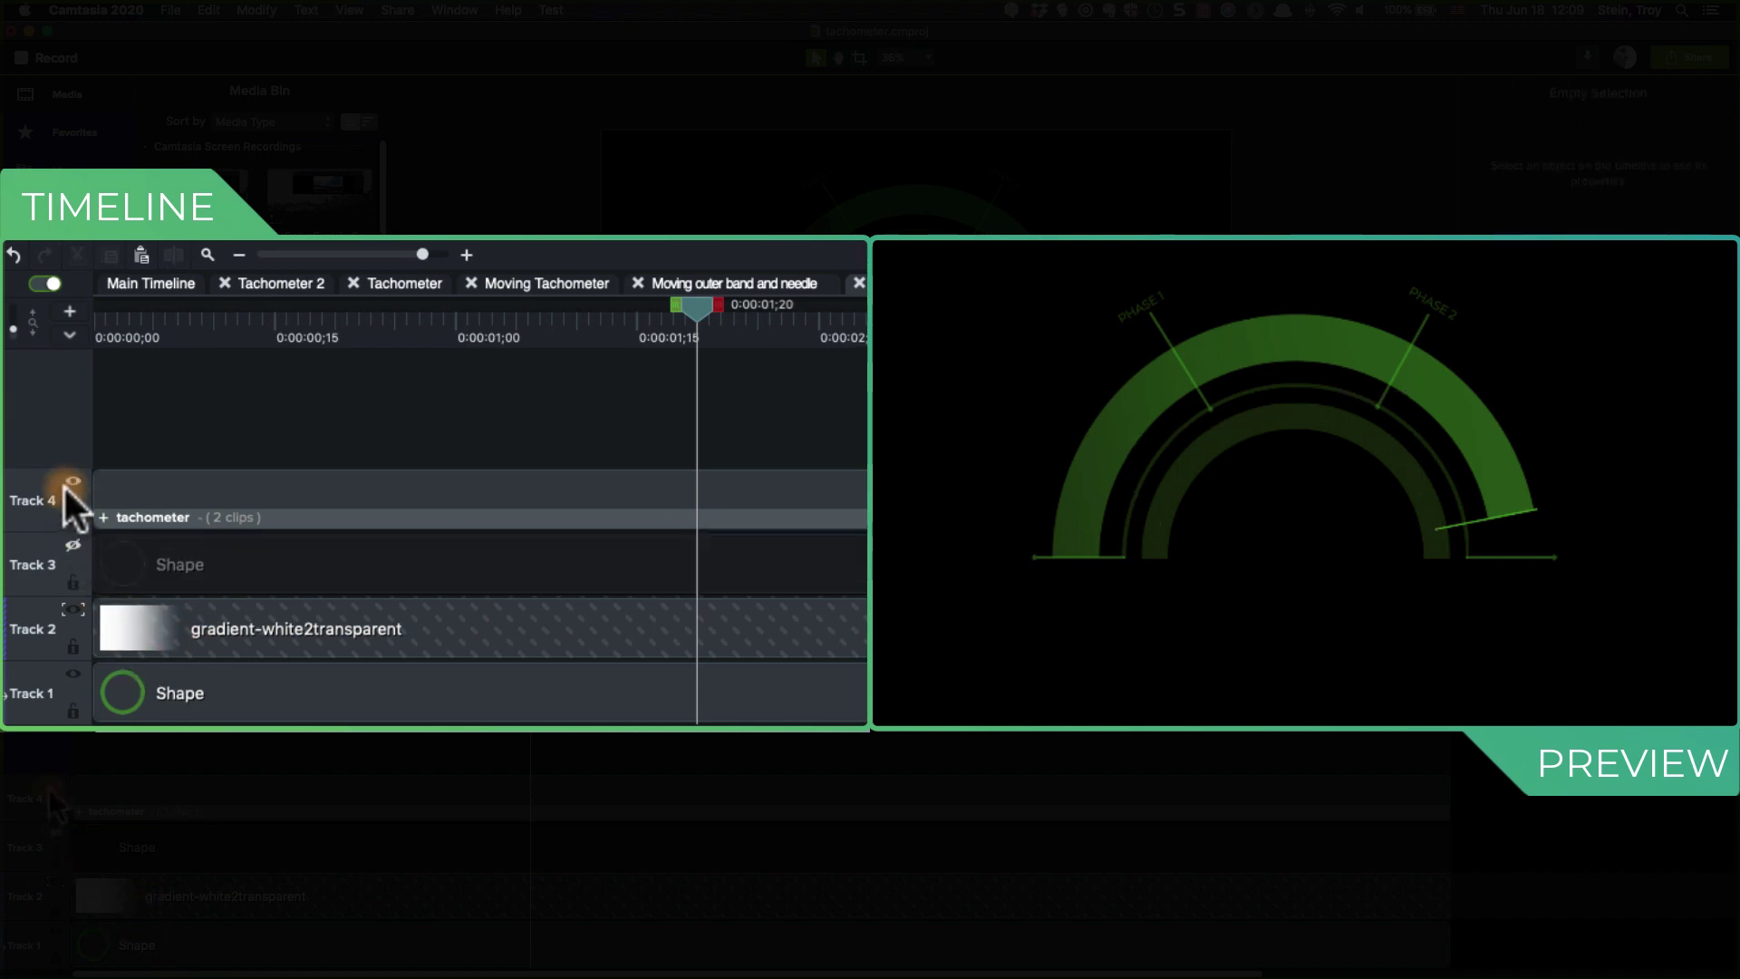
click(73, 482)
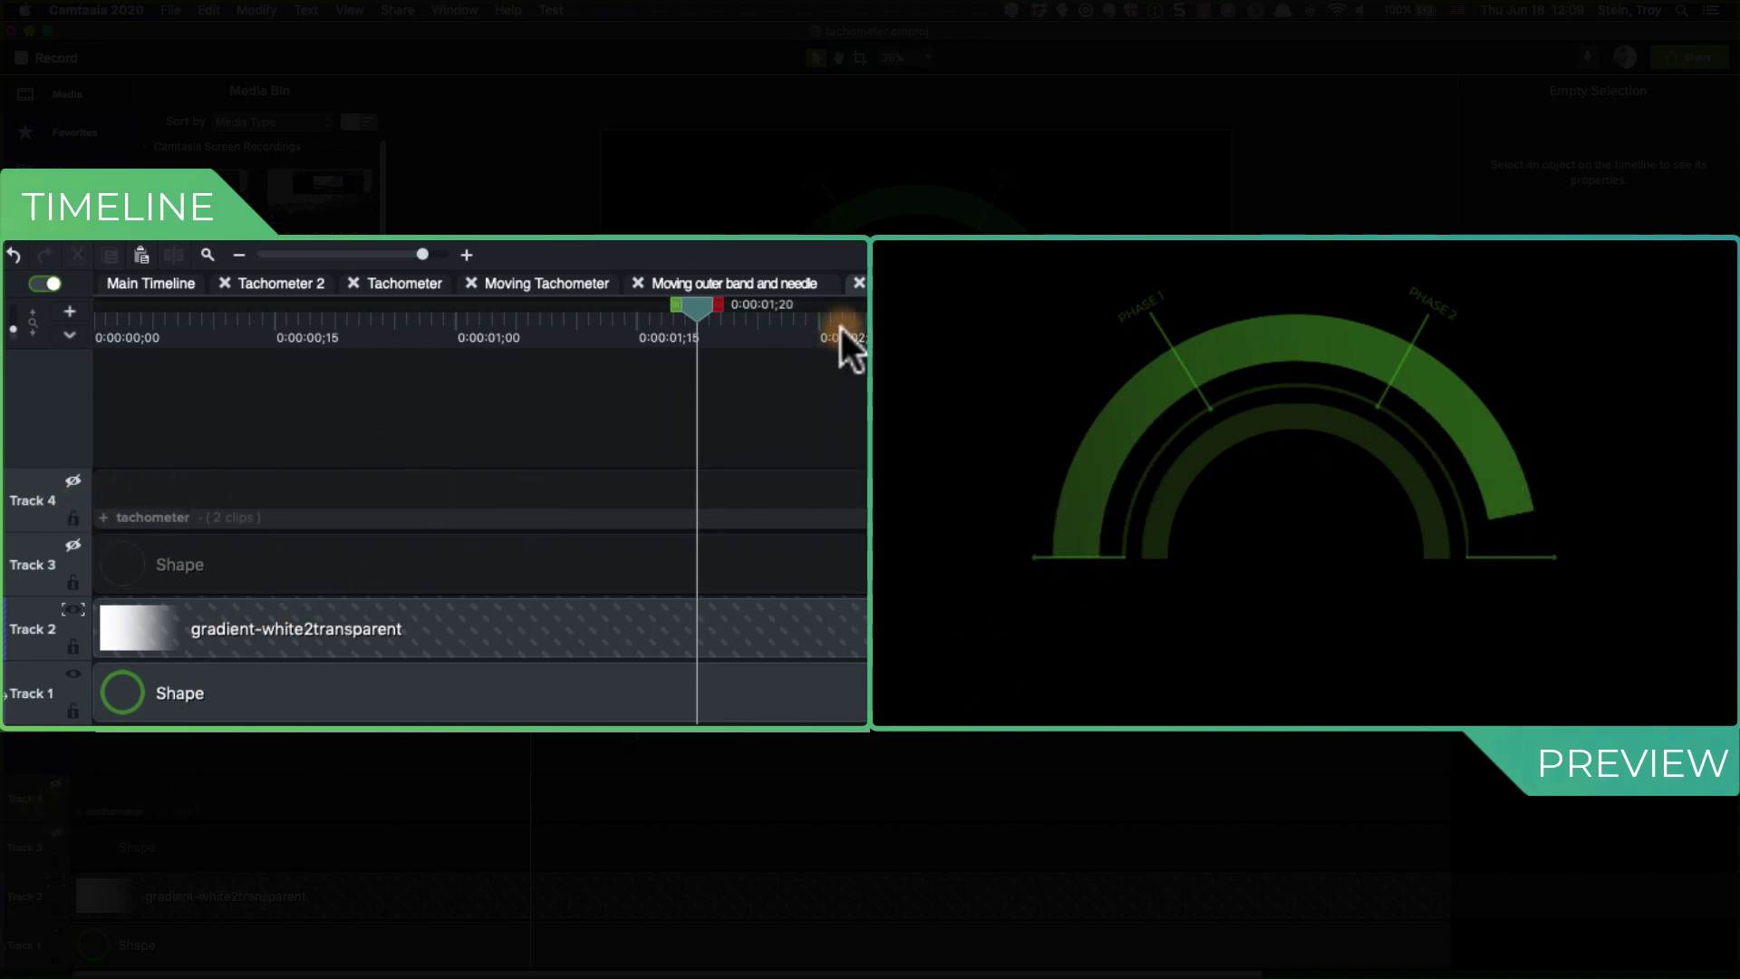
click(857, 284)
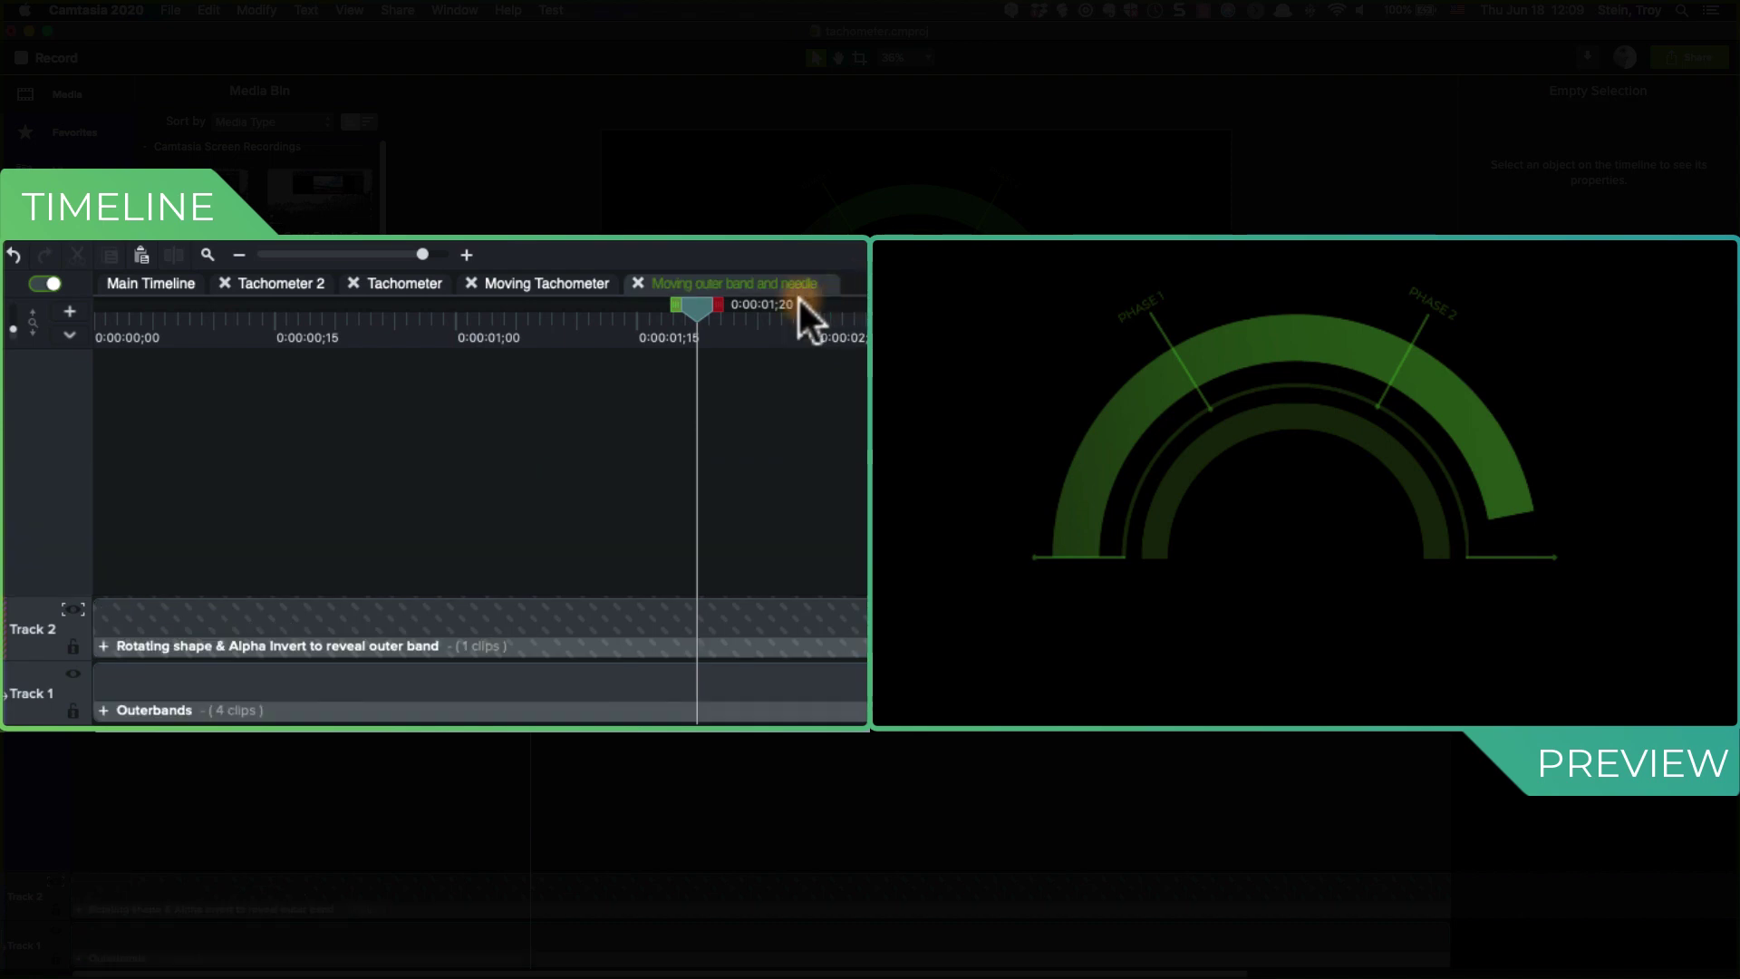
Leave the Moving outer band and needle view, watch the green arc rotate, and return to the Main Timeline.
click(638, 284)
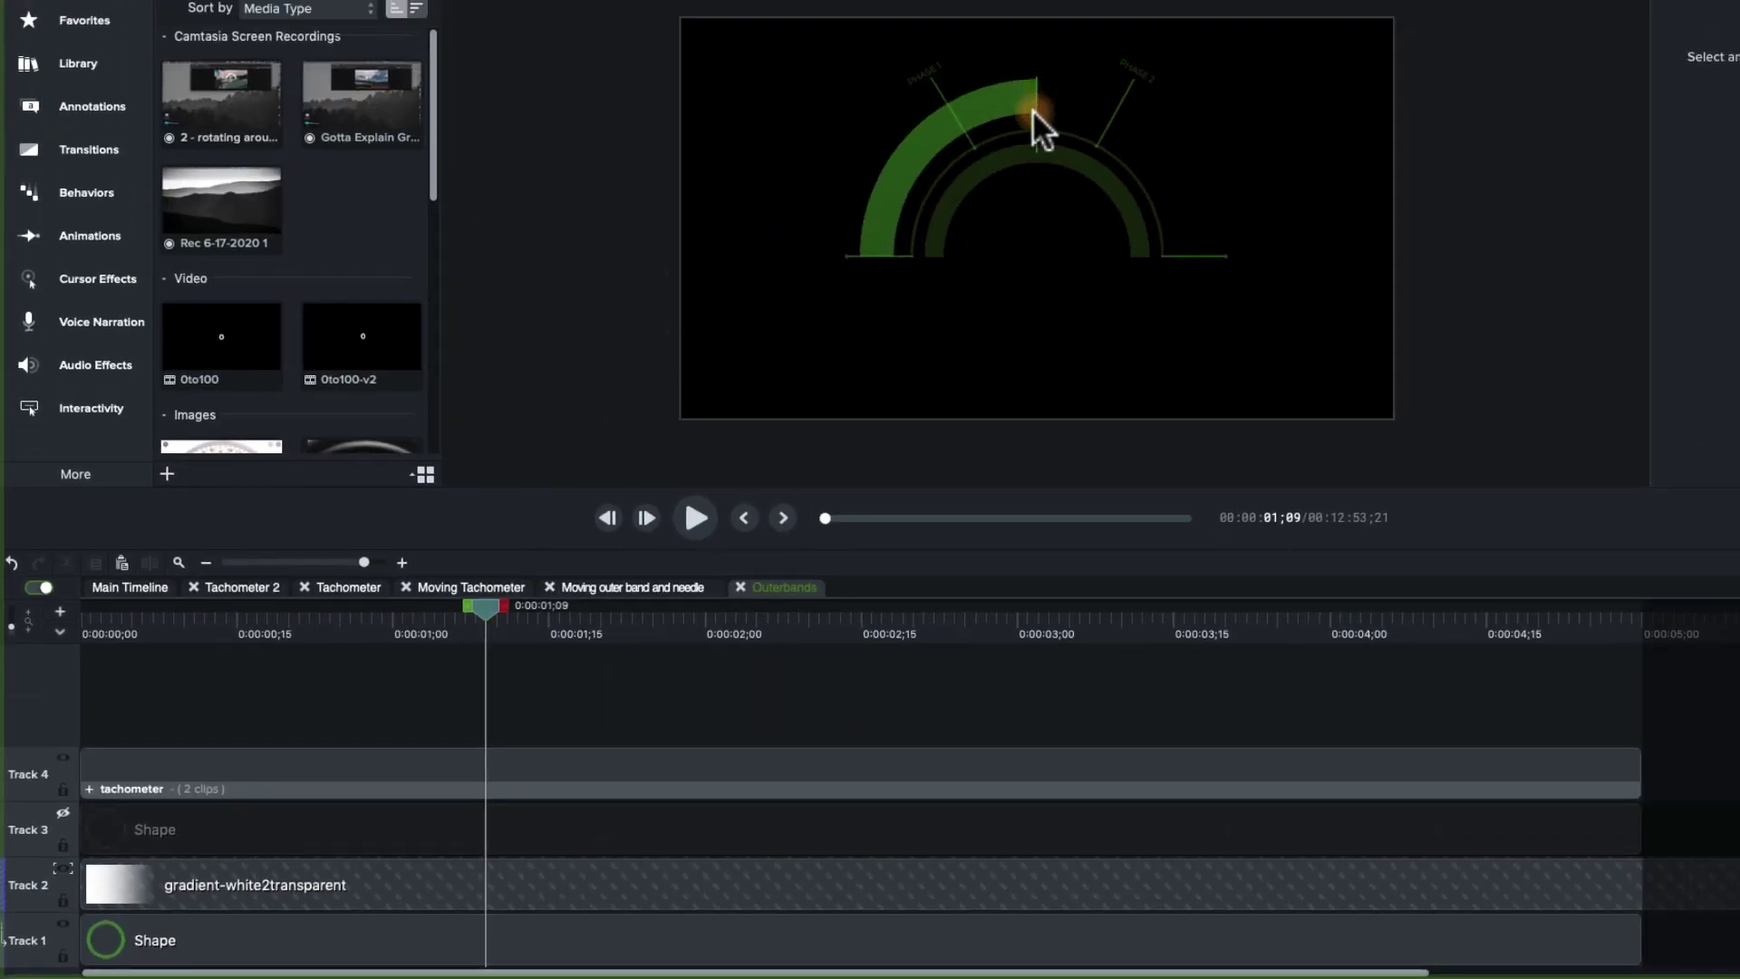
drag(491, 619, 508, 661)
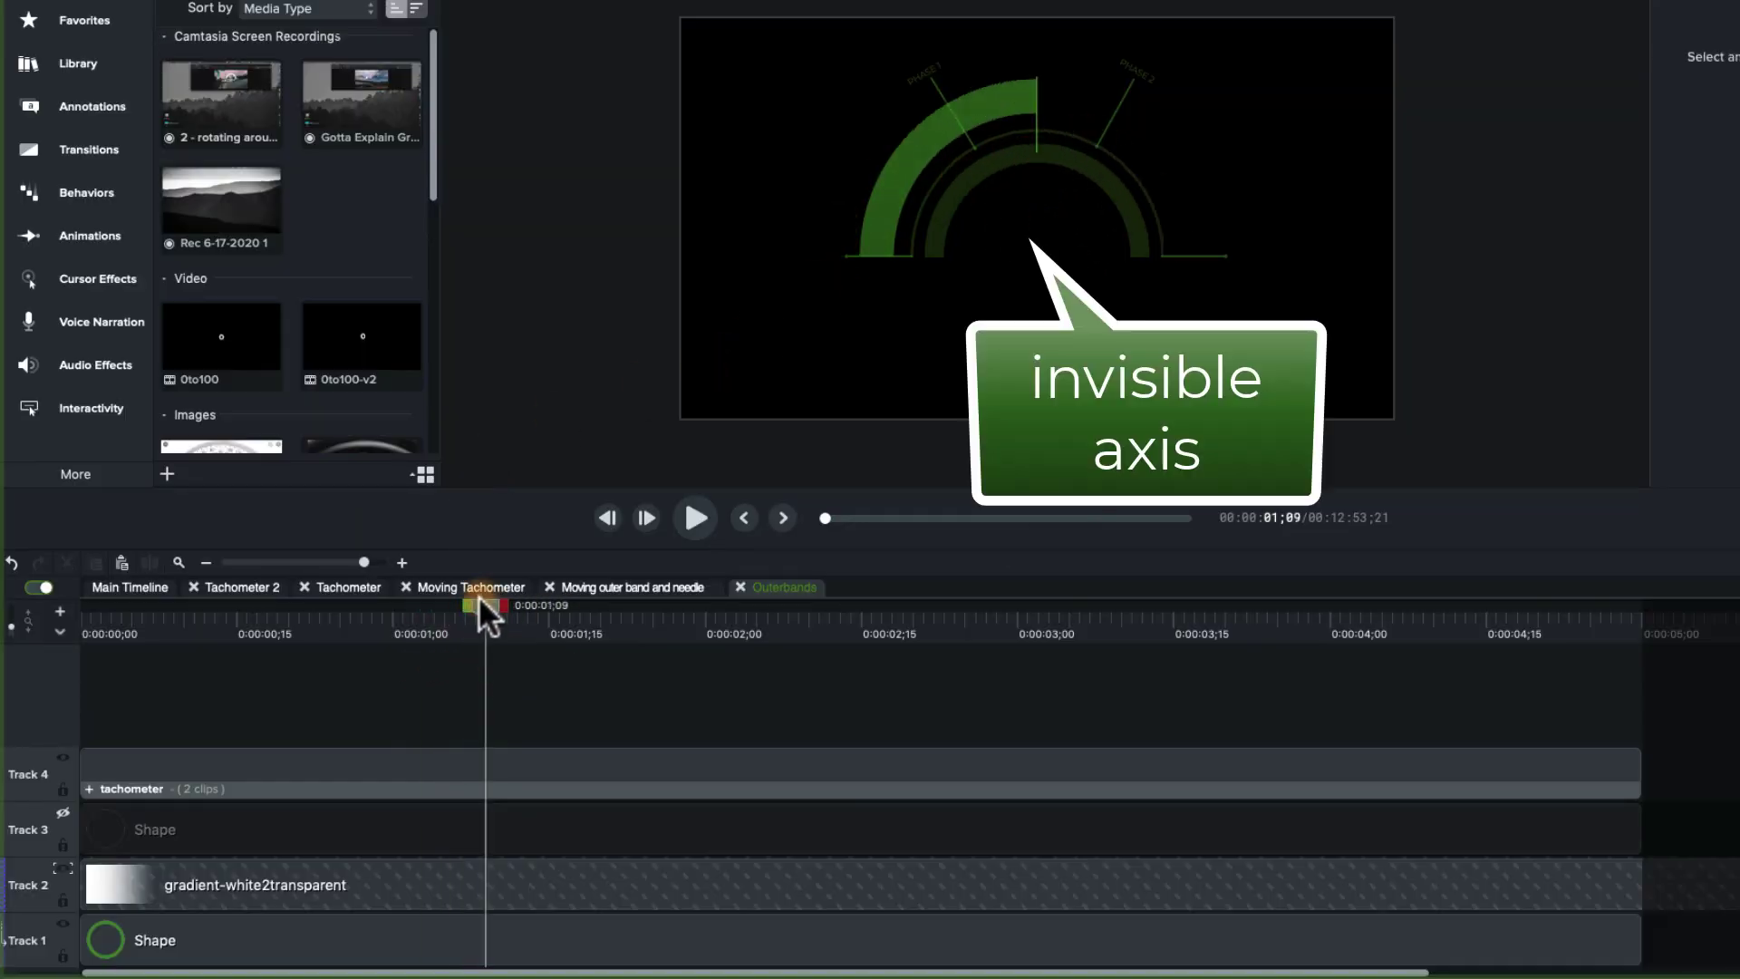
drag(479, 598, 573, 611)
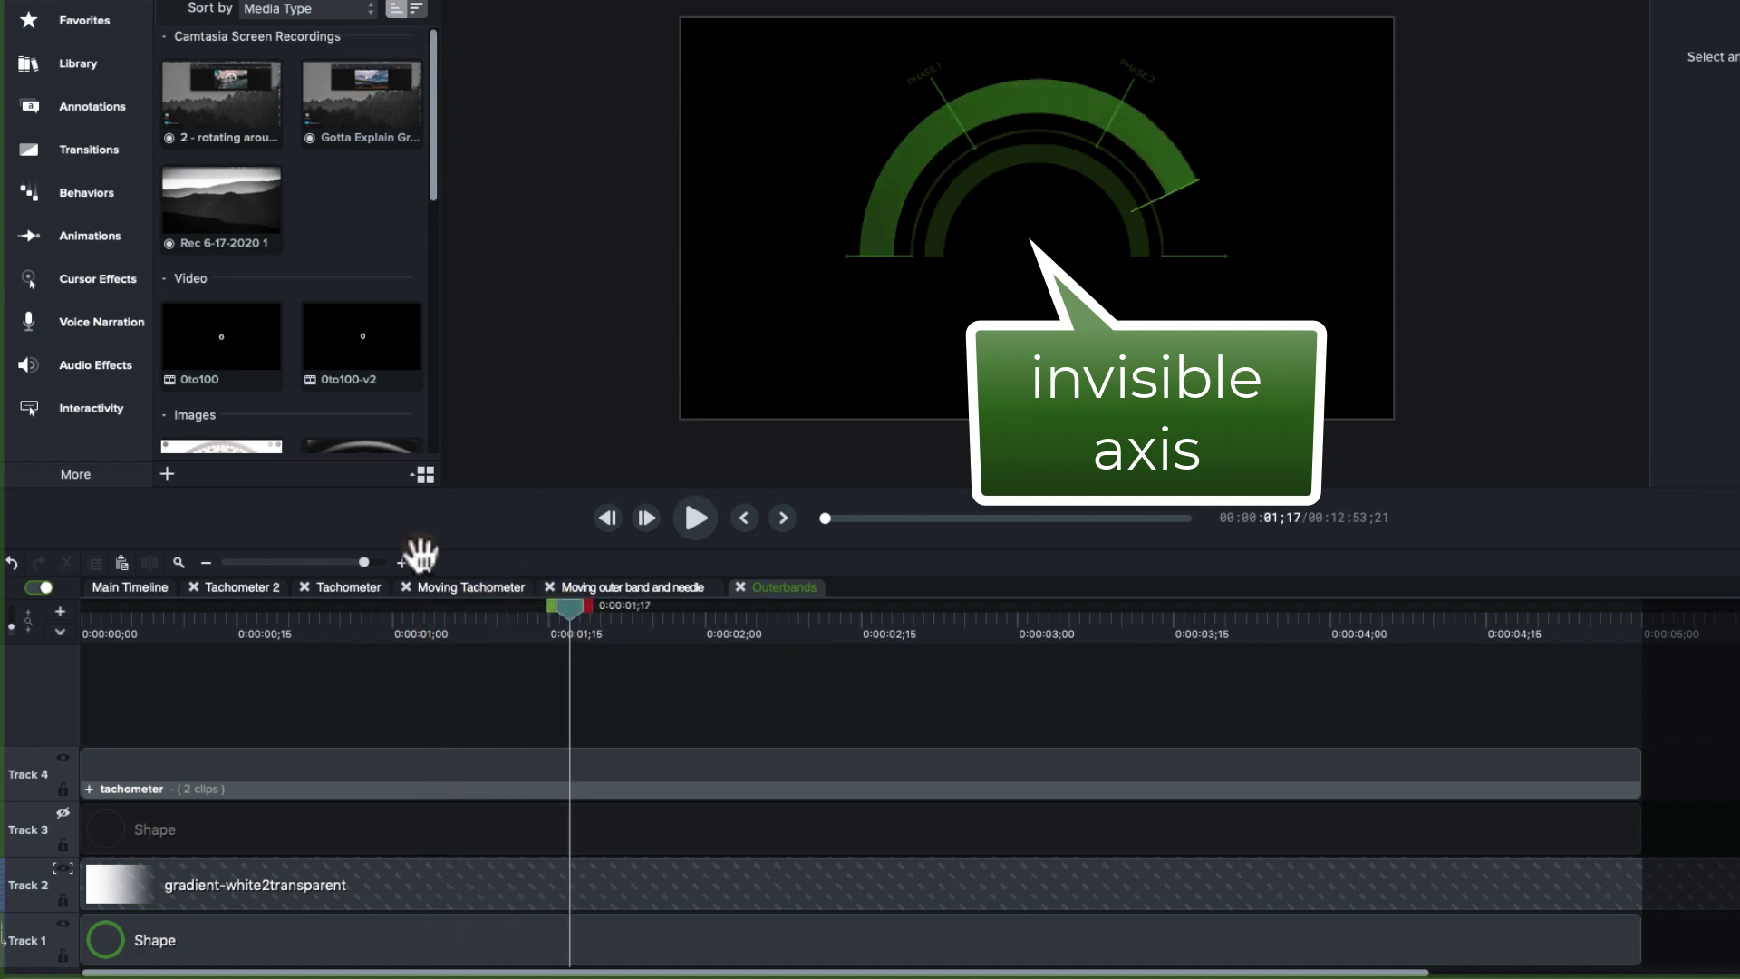
click(114, 588)
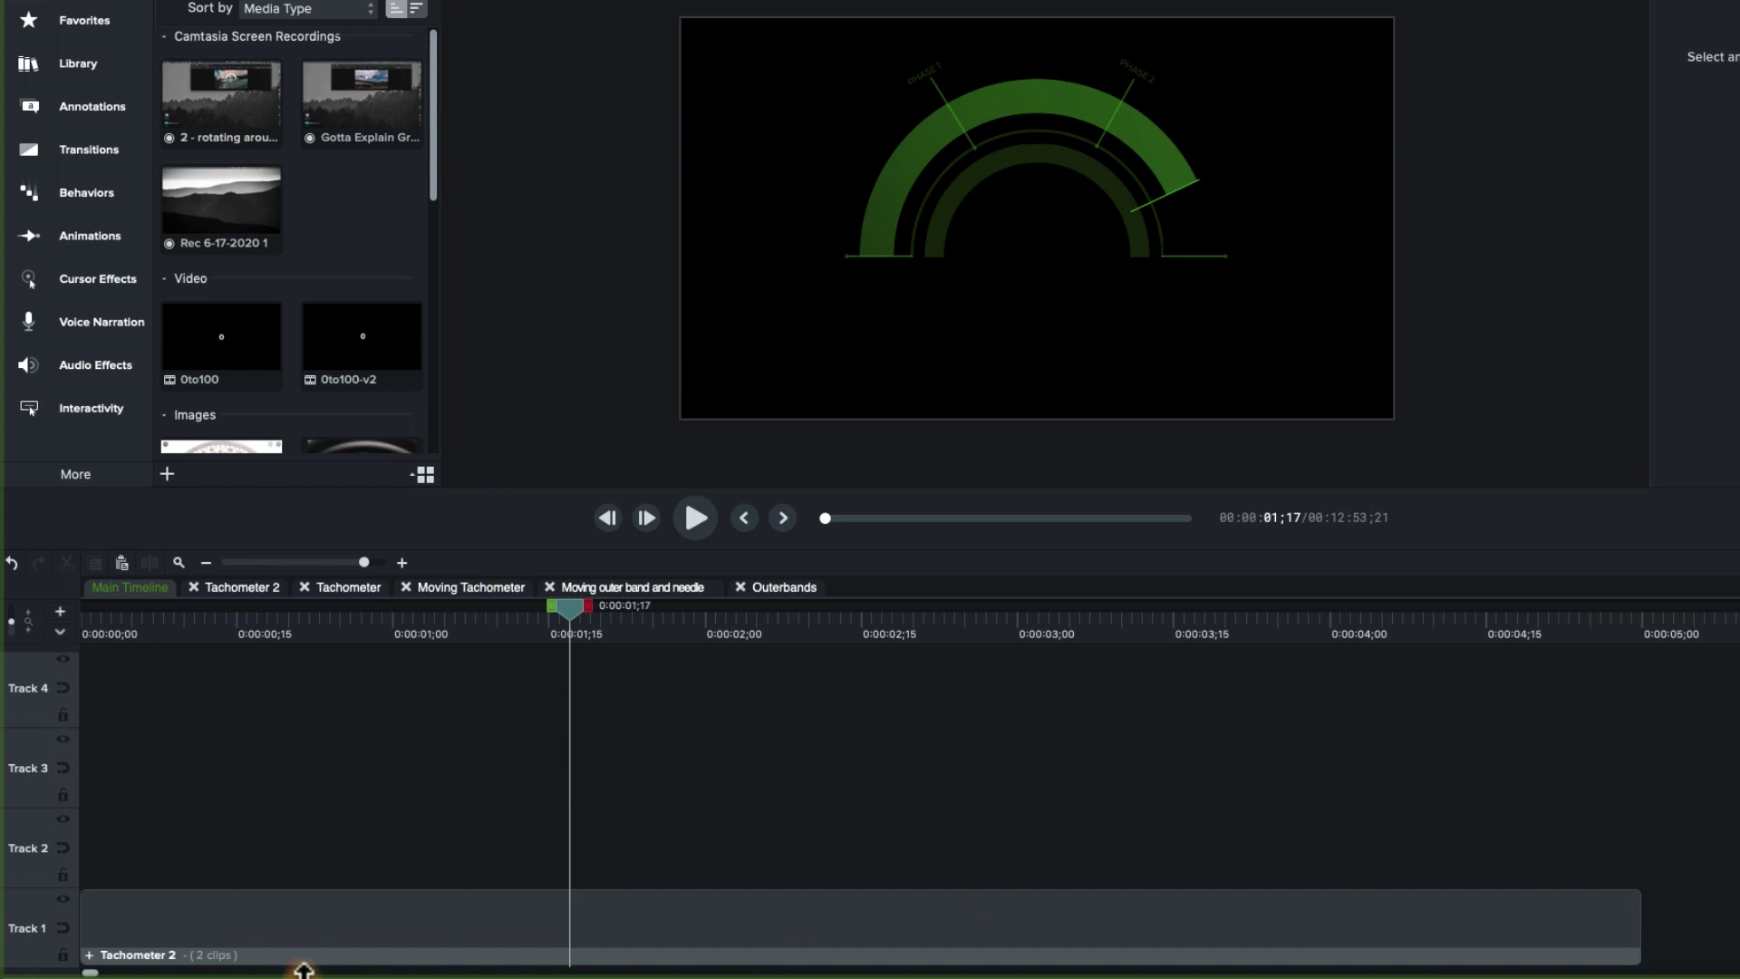
Jump to the later tachometer clip on the Main Timeline and scrub through the needle's rotation.
key(End)
click(98, 947)
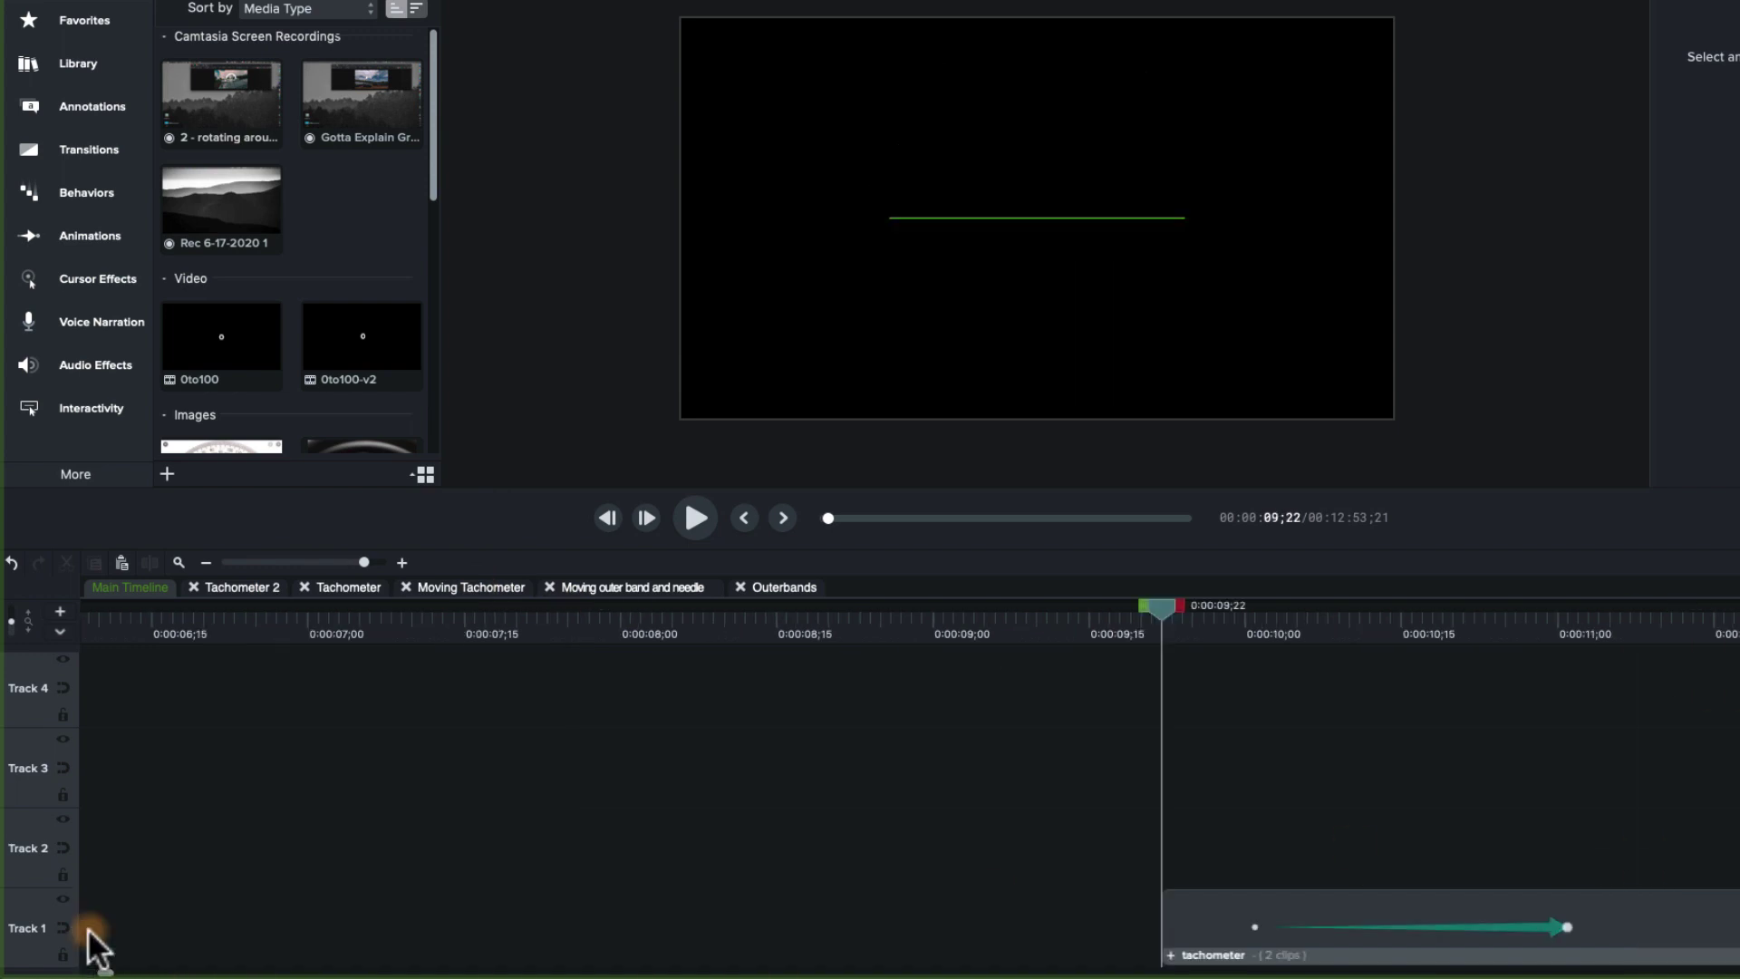
click(1204, 628)
drag(1204, 629, 1496, 693)
Open the tachometer group, enable the blue Cover-up track, select Needle, and watch both rotate at 0:00:10;04.
click(1169, 954)
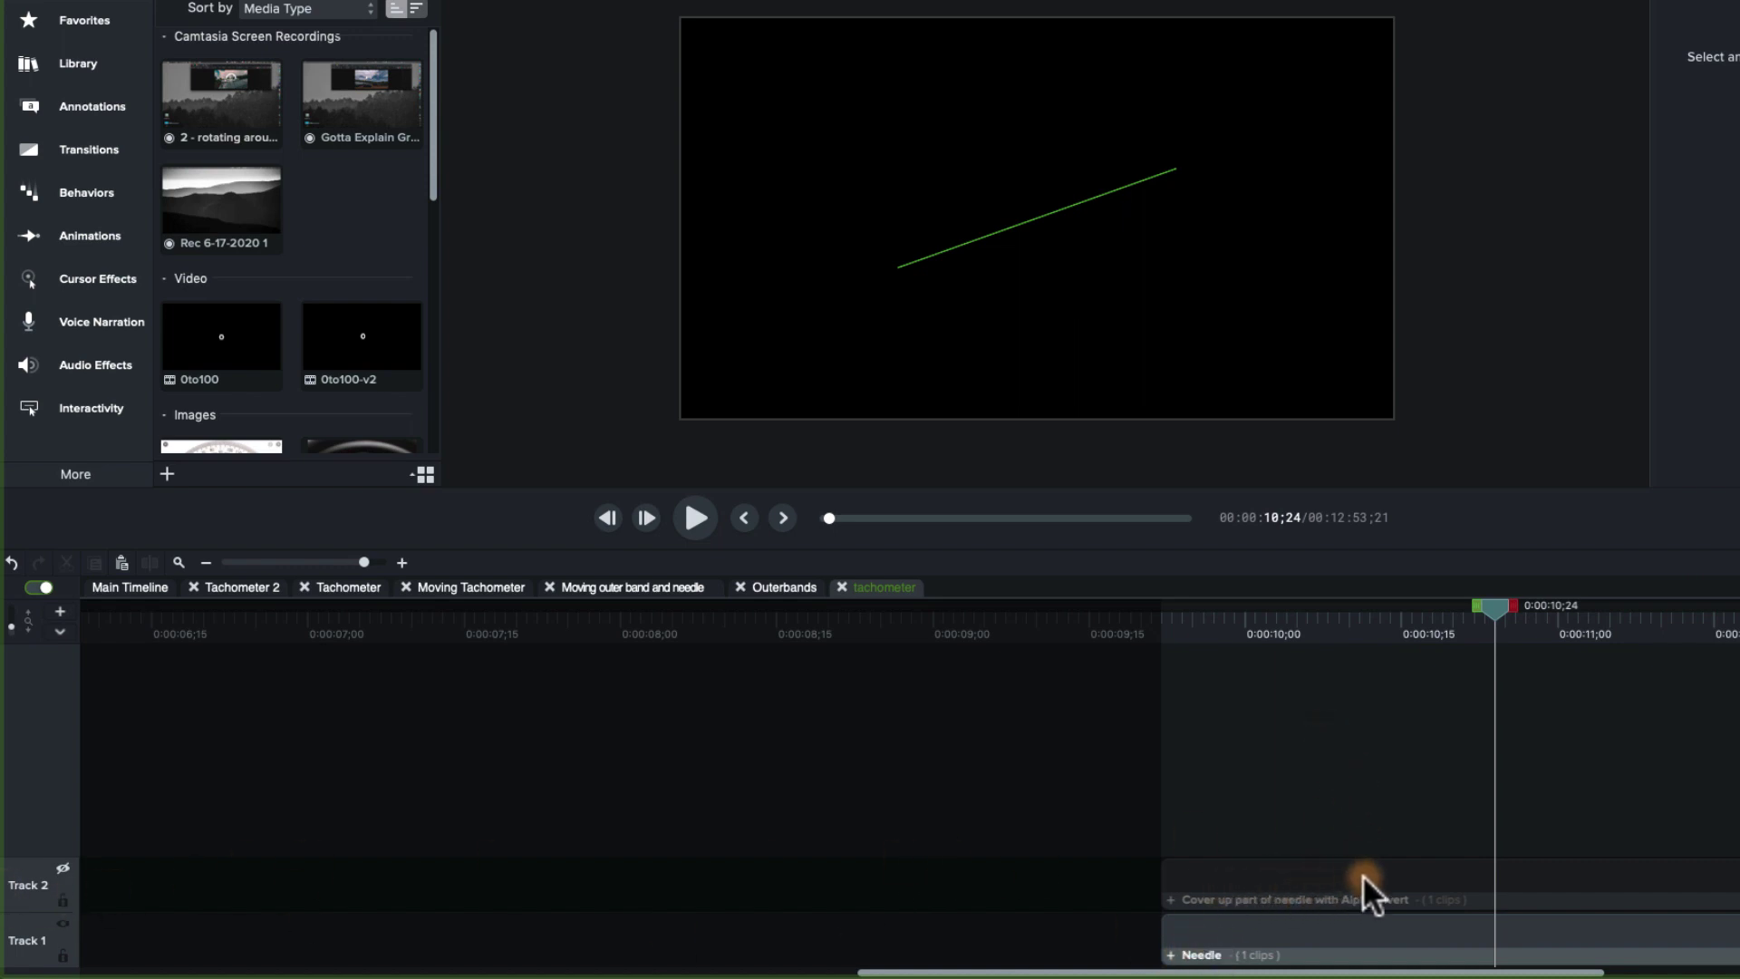
click(62, 864)
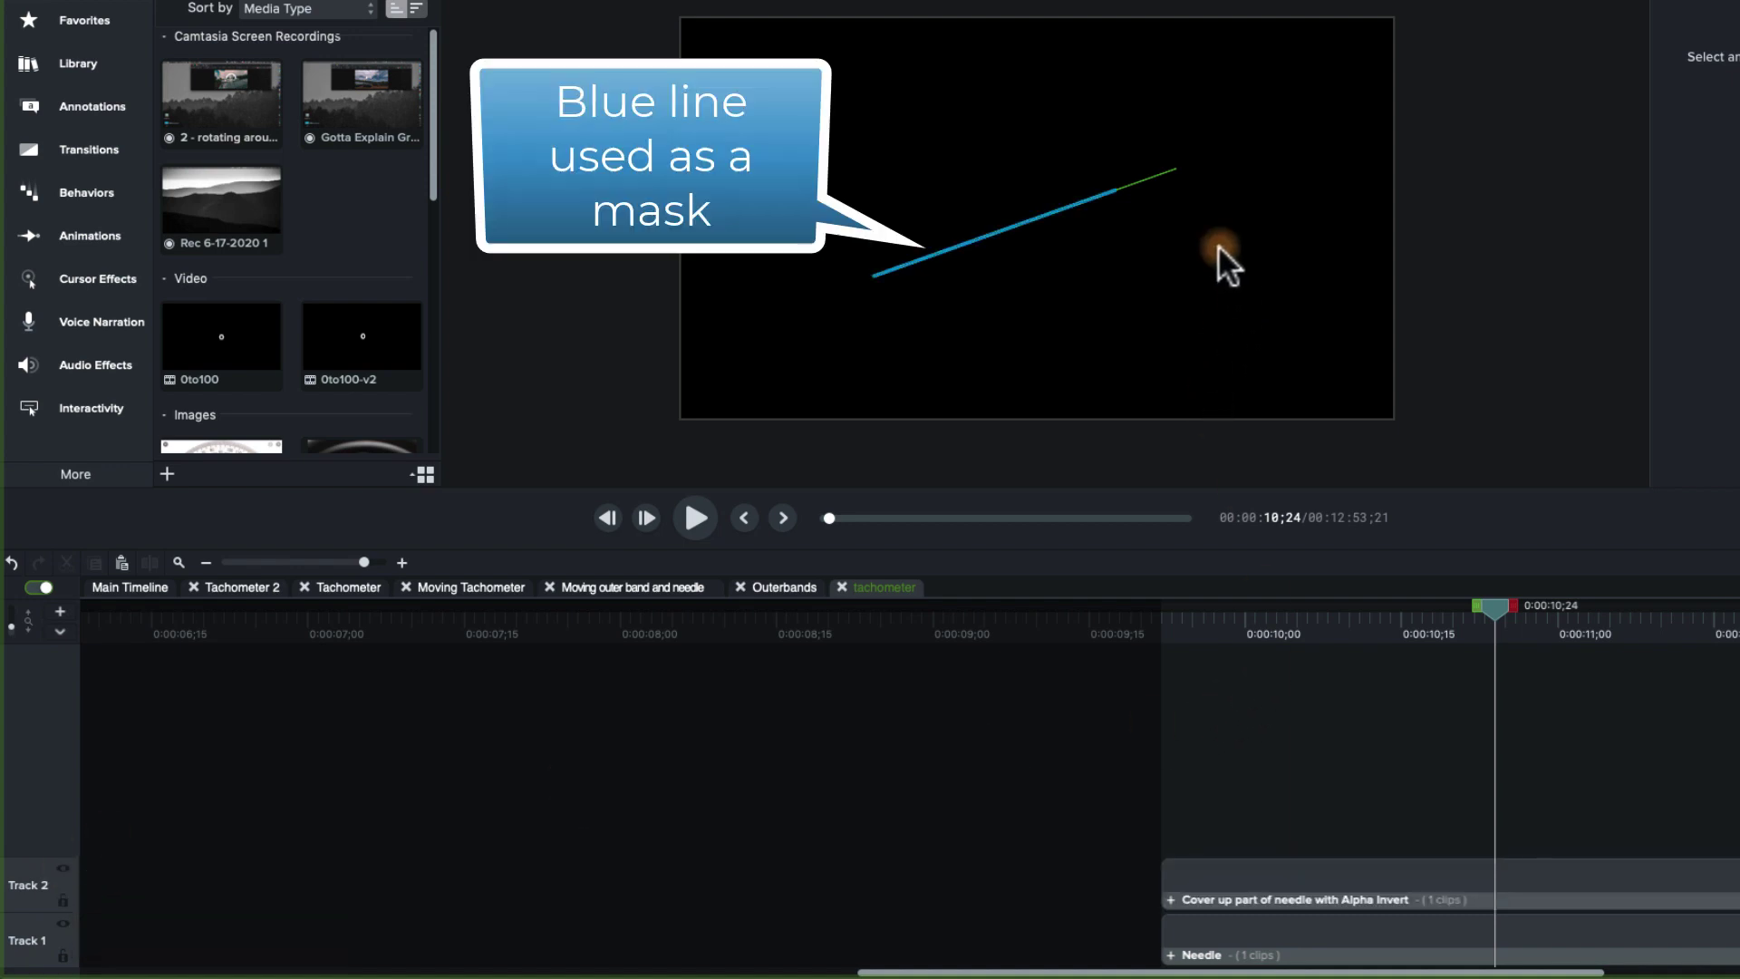
click(1293, 622)
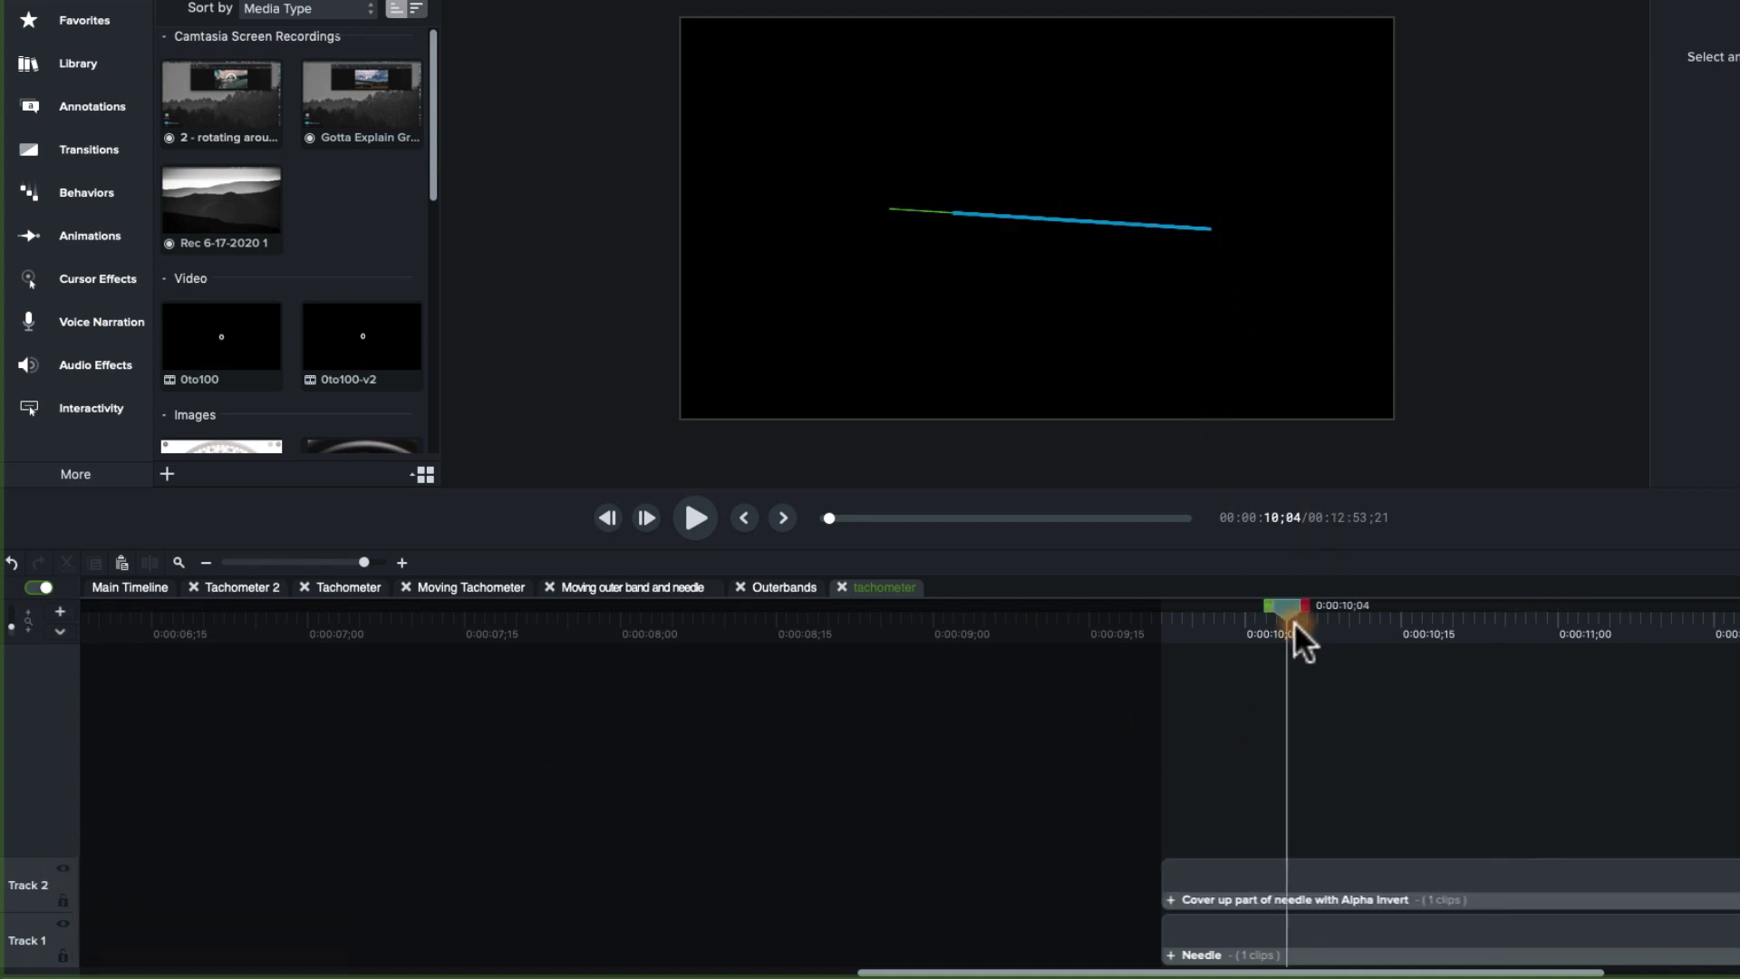
click(1206, 957)
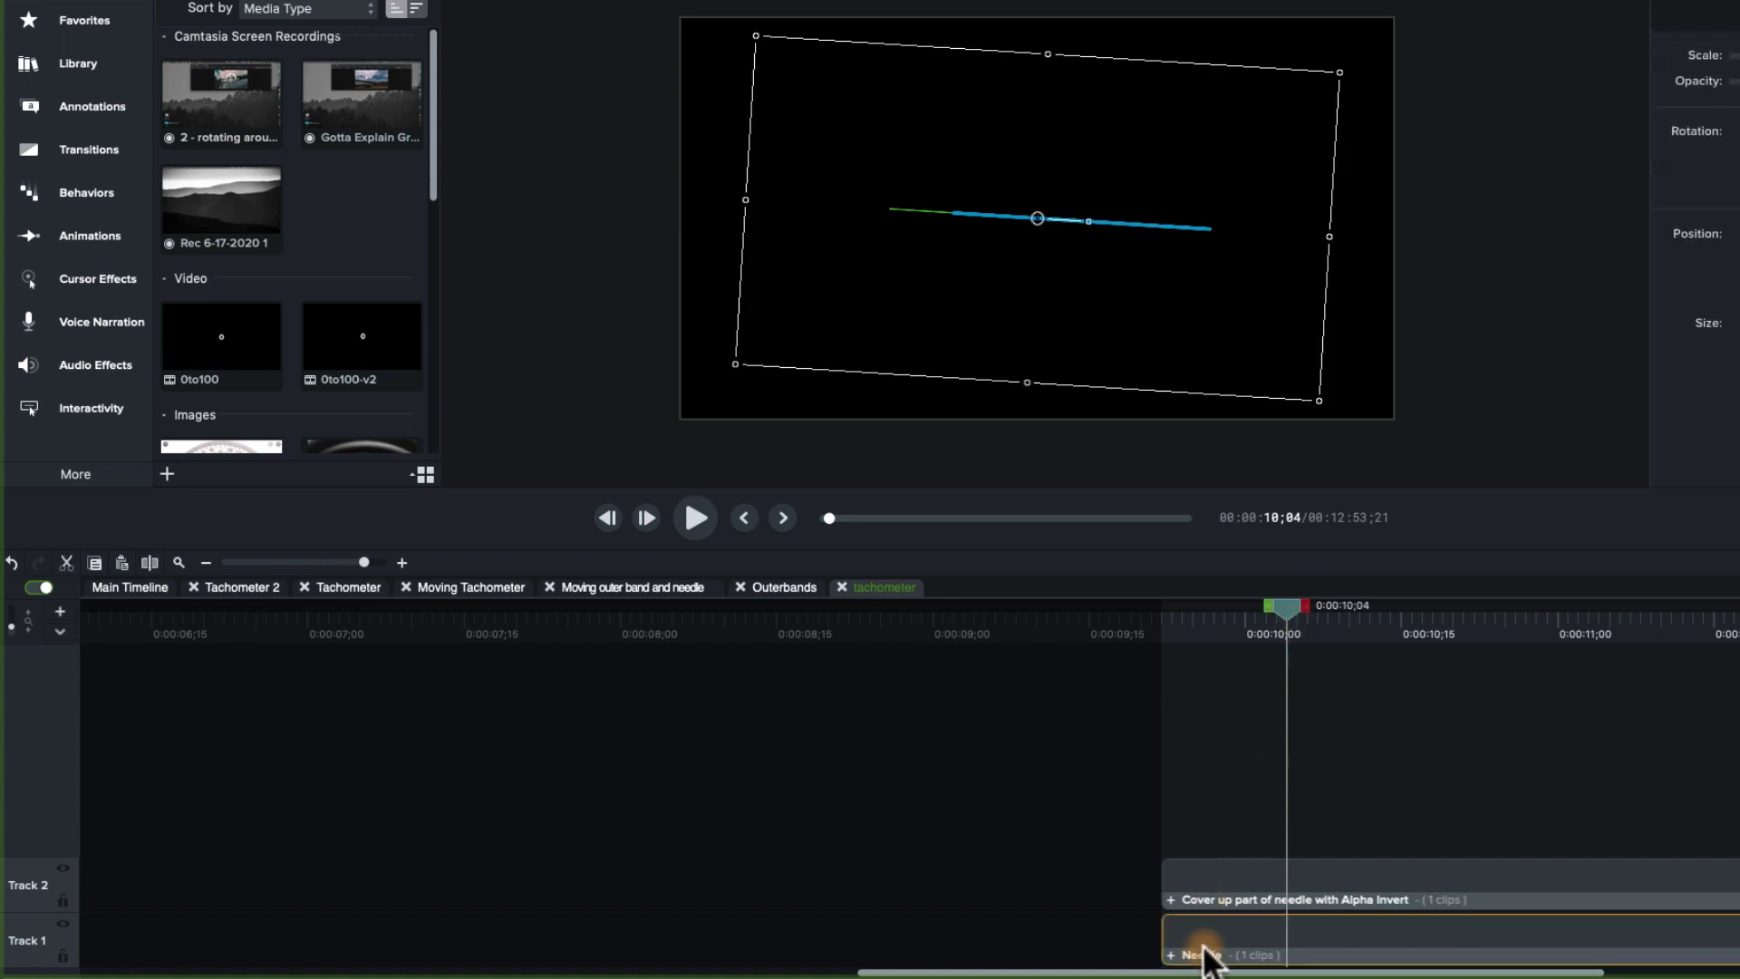
click(62, 865)
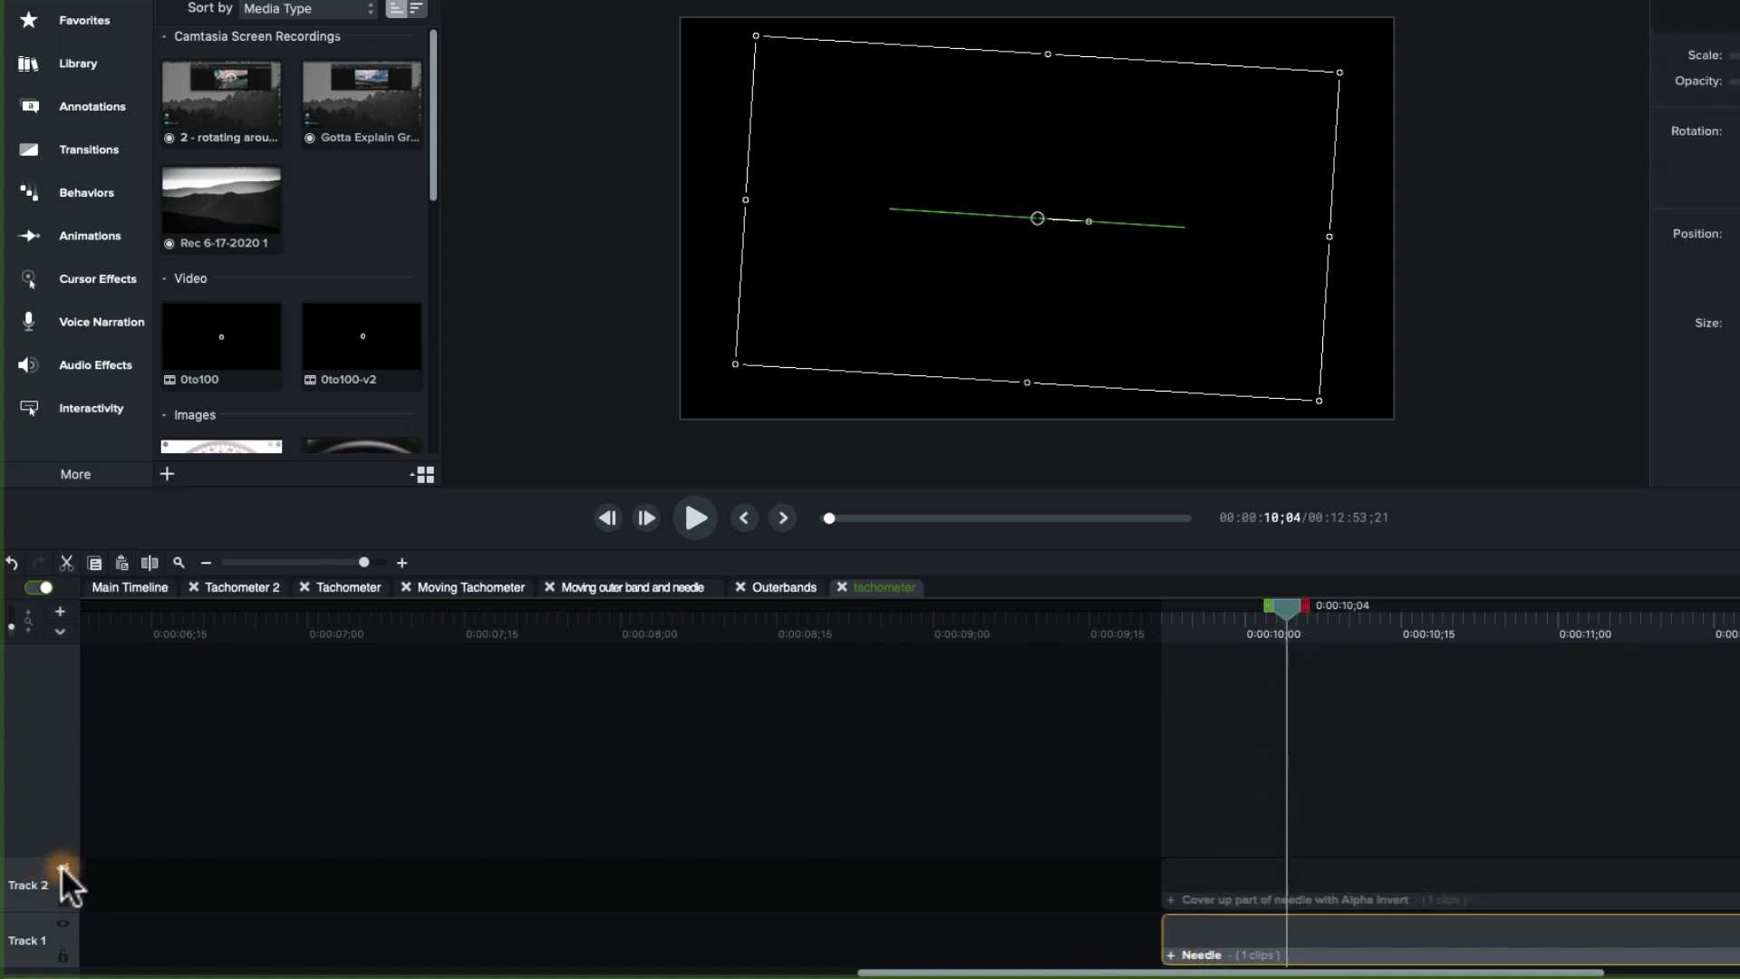
click(61, 866)
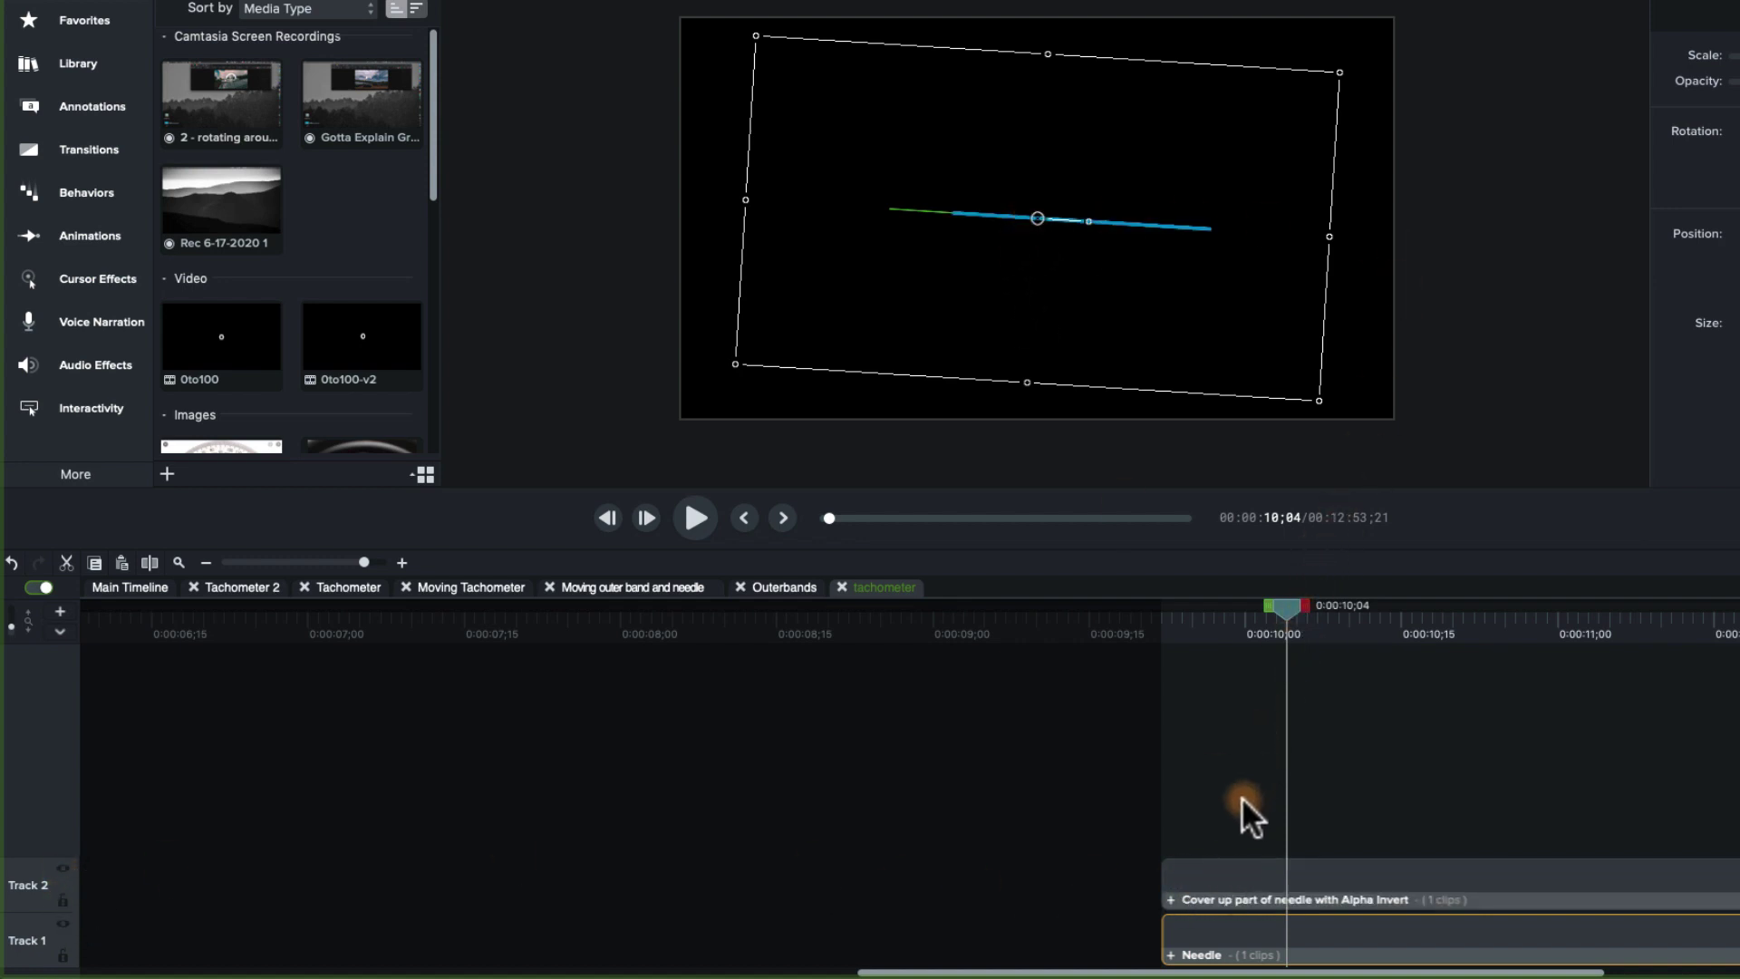
mouse_move(1266, 609)
mouse_down()
mouse_move(1282, 604)
mouse_move(1189, 607)
mouse_move(1554, 594)
mouse_move(1287, 609)
mouse_up()
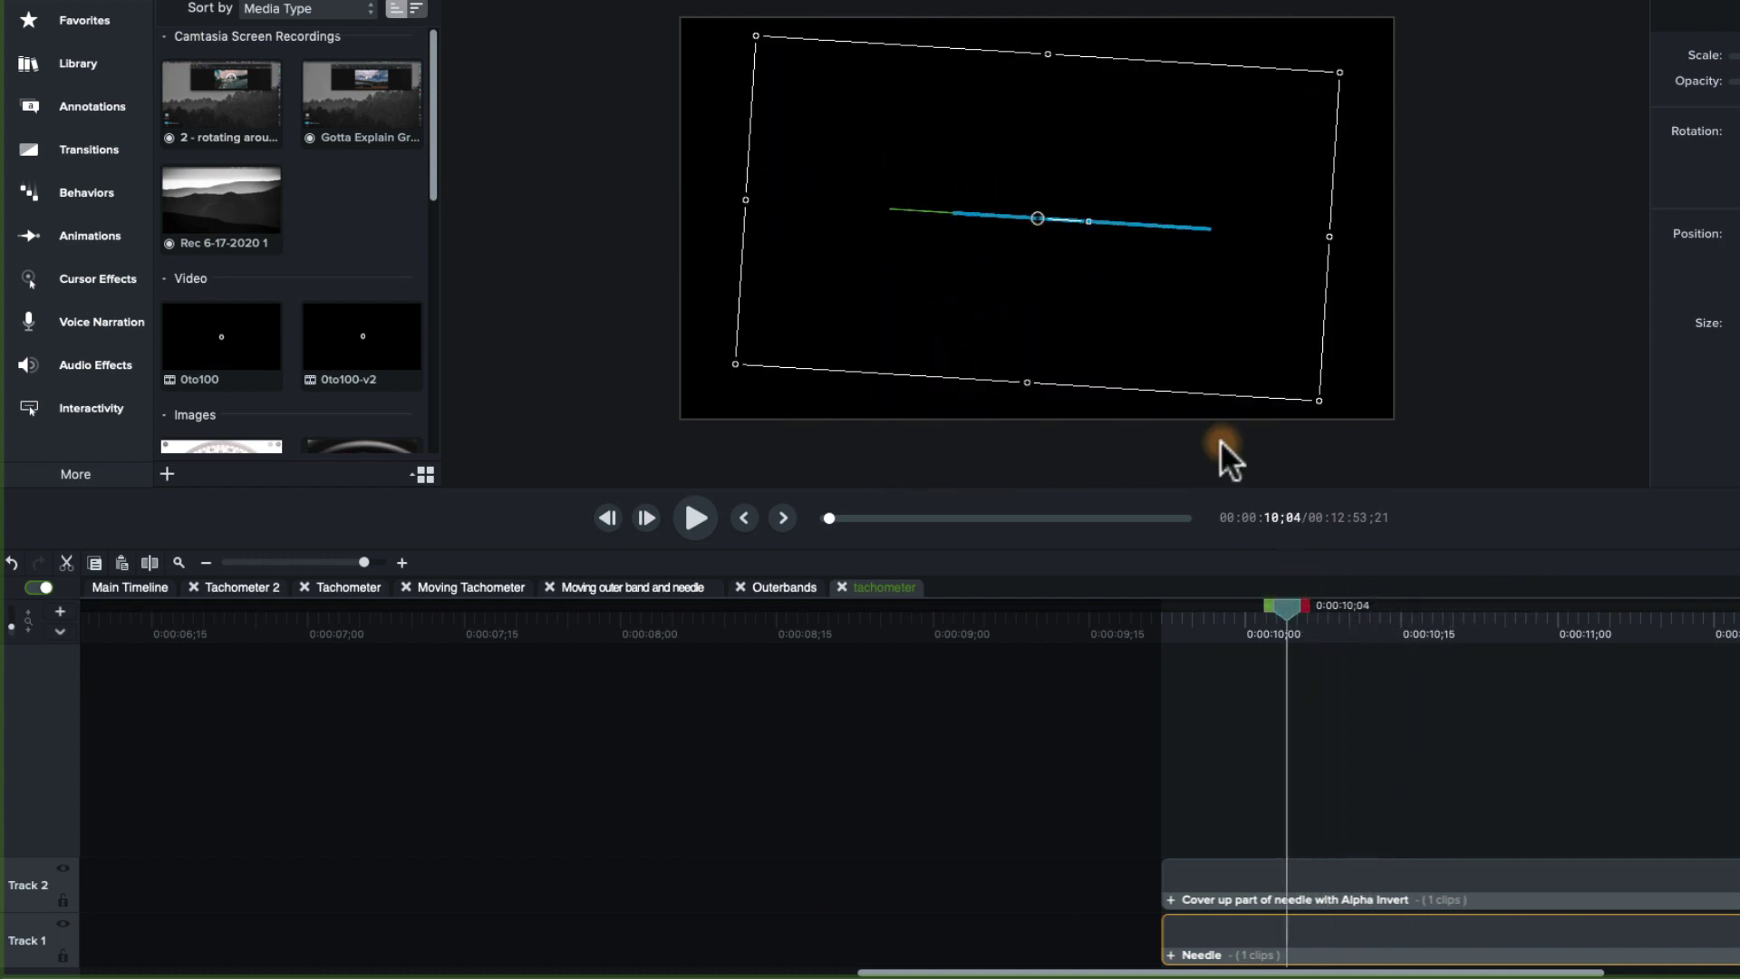
Set the Cover-up track's matte to Alpha Invert and scrub to check the needle masking.
click(63, 868)
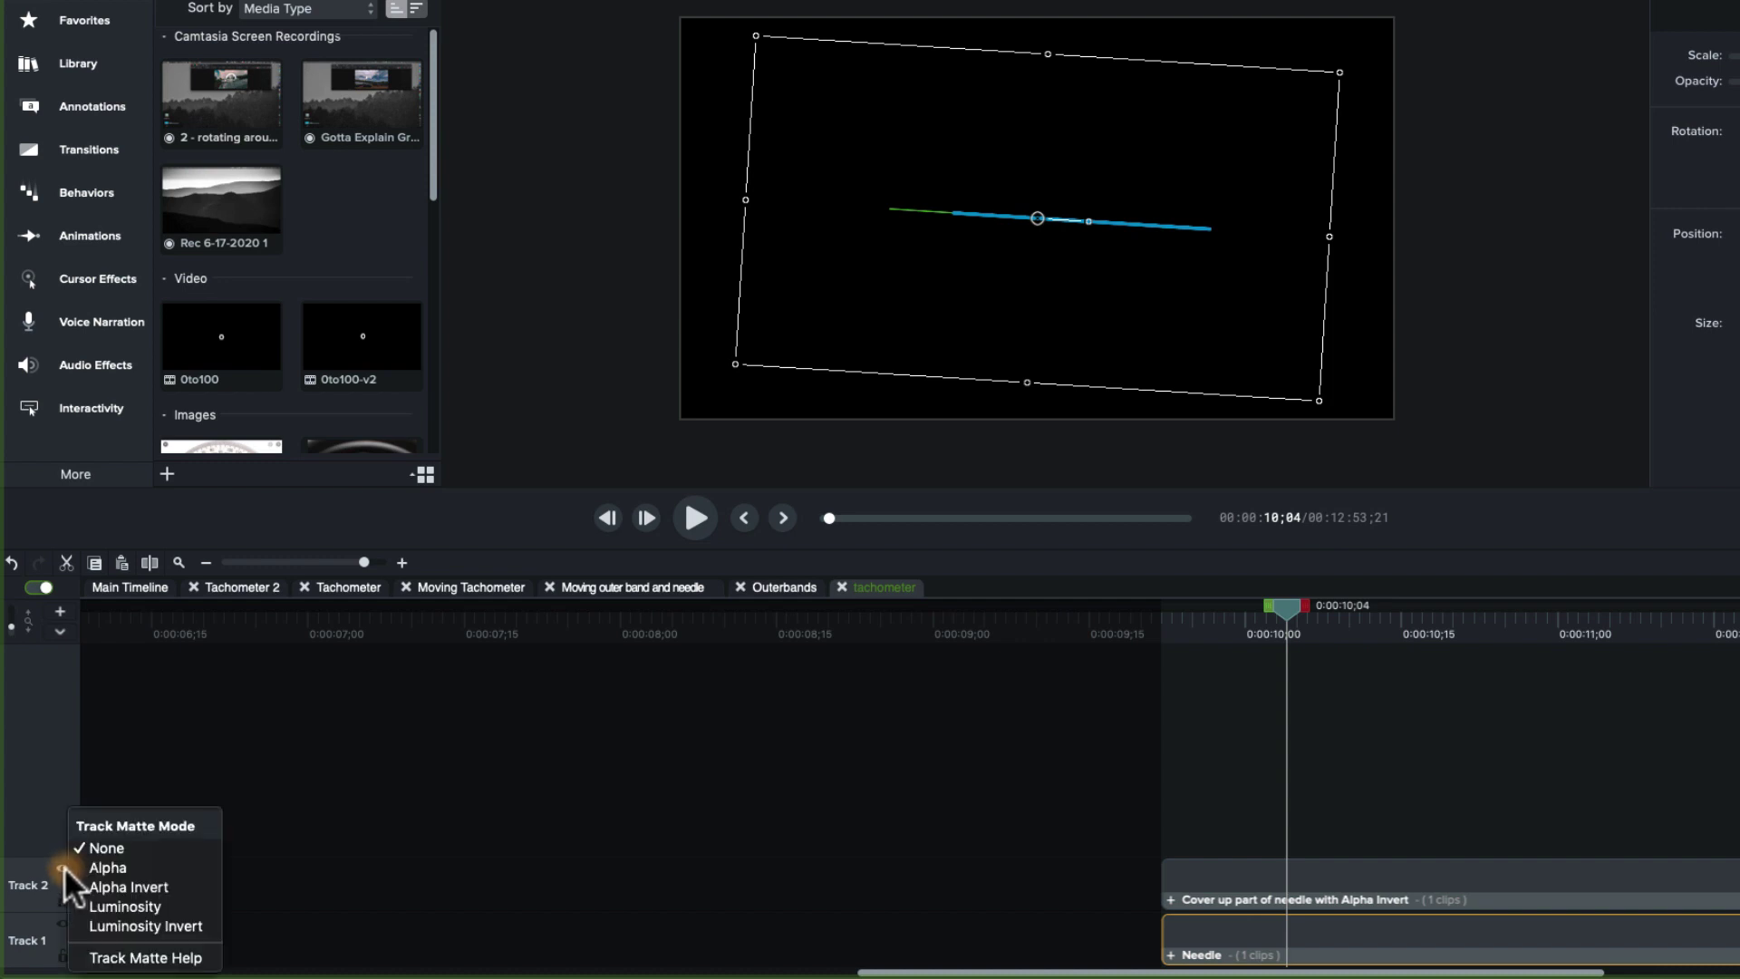
click(127, 887)
drag(1214, 637, 1505, 617)
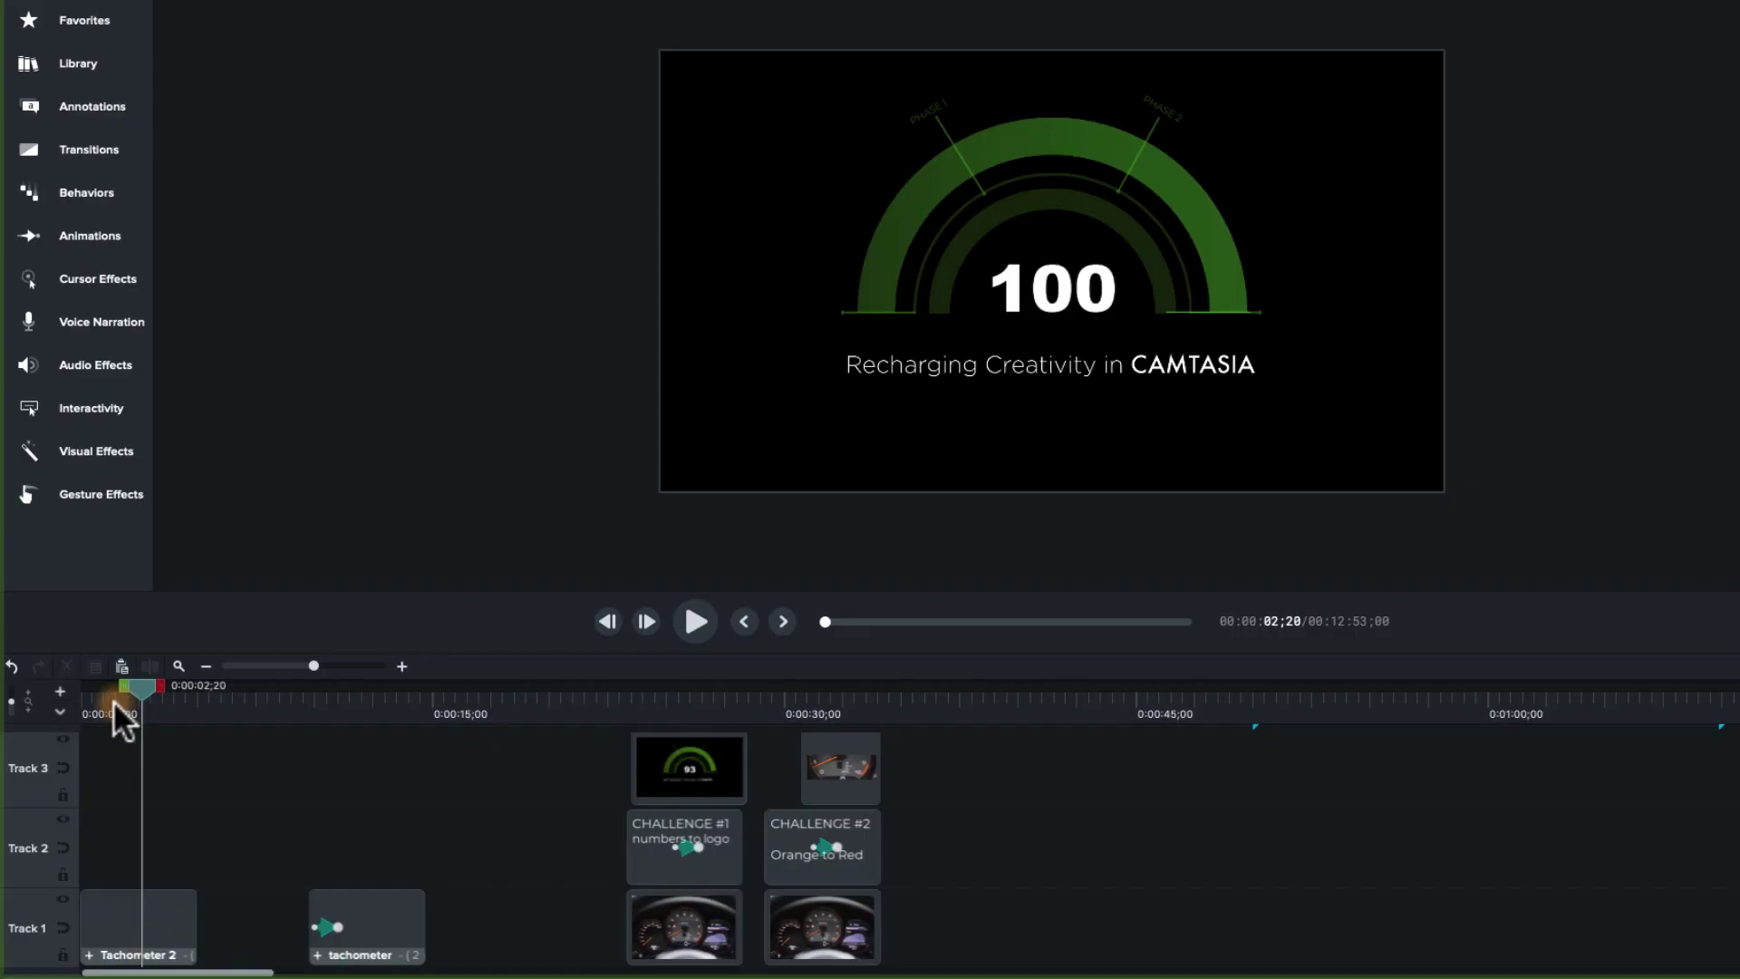
drag(113, 700, 682, 727)
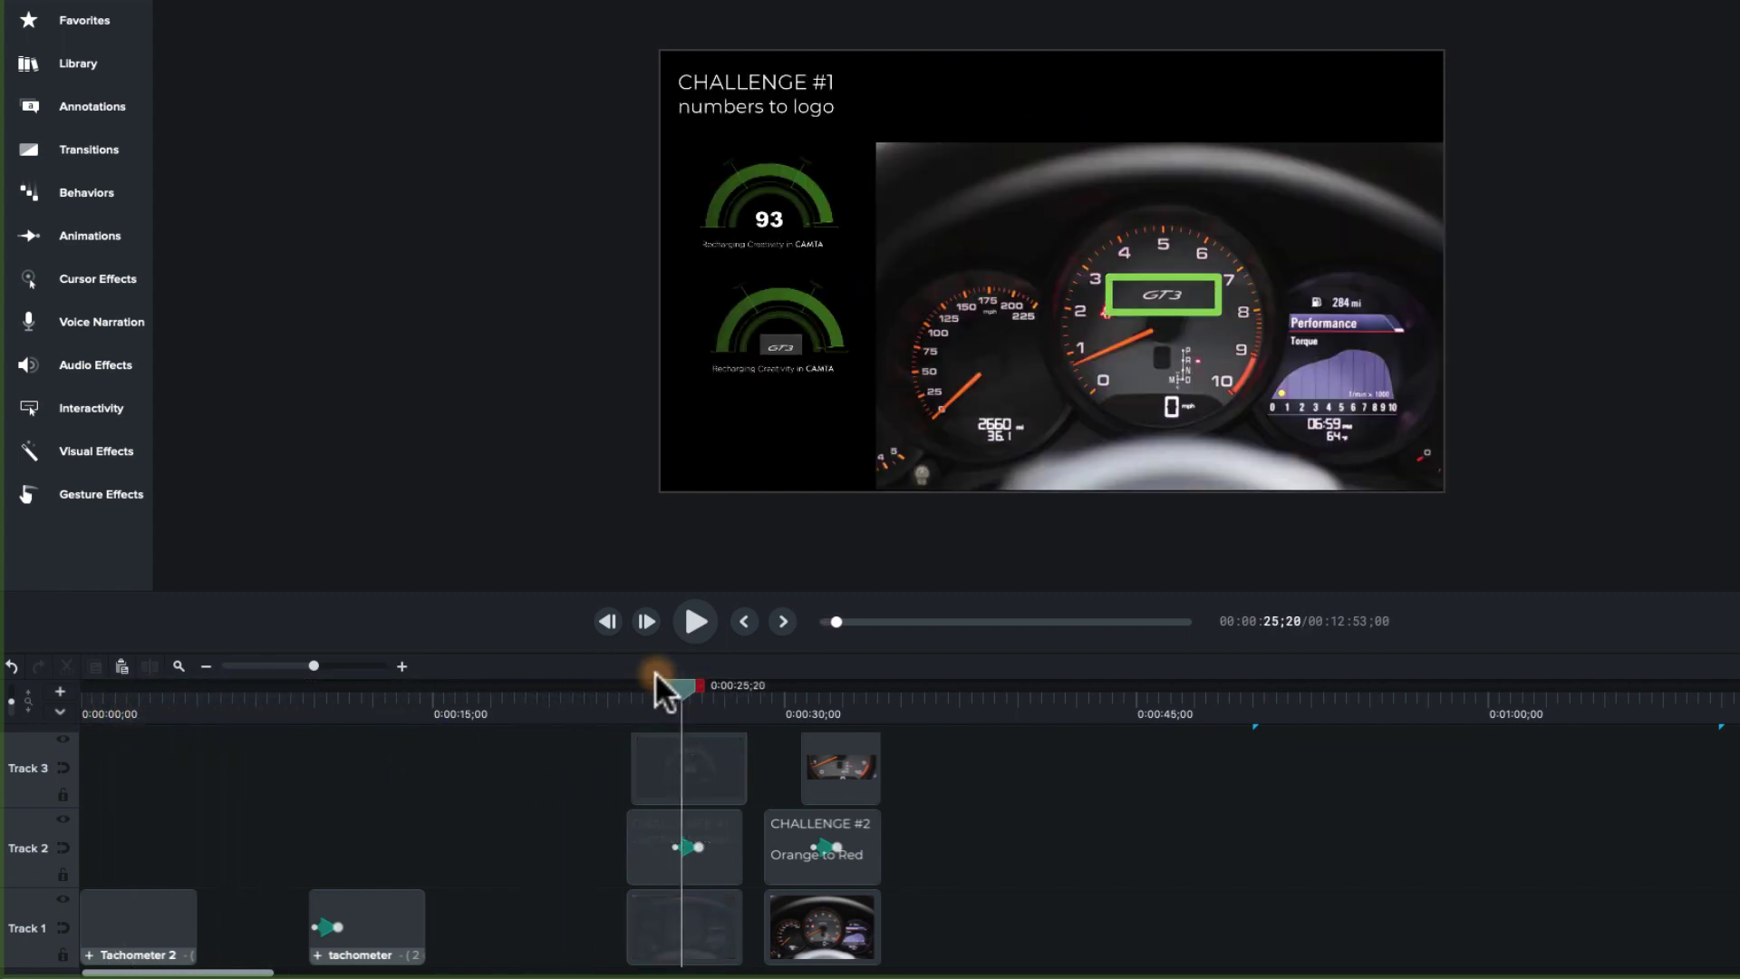